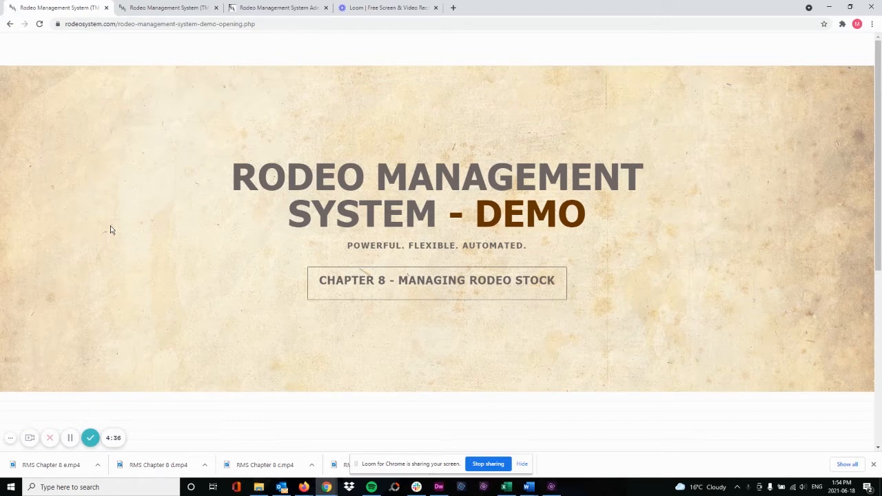
Open the stock database management page and sort the stock list by contractor and finally by type
click(297, 10)
mouse_move(393, 53)
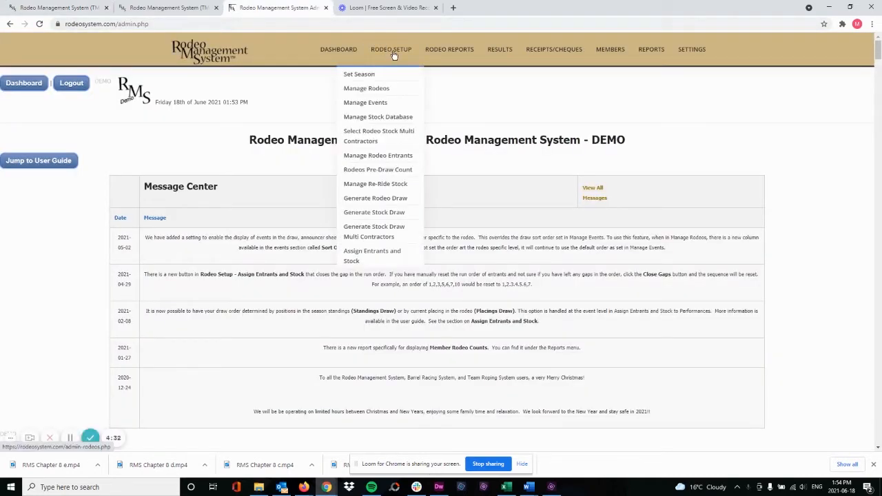
click(390, 117)
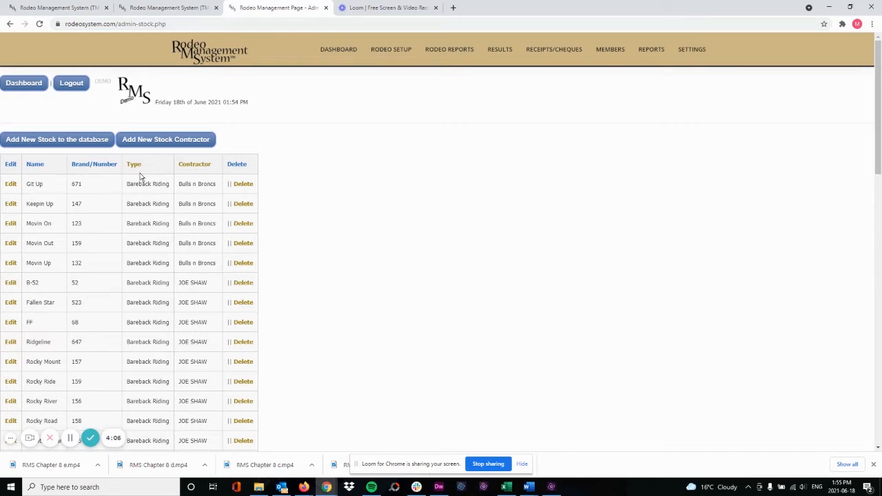
click(195, 167)
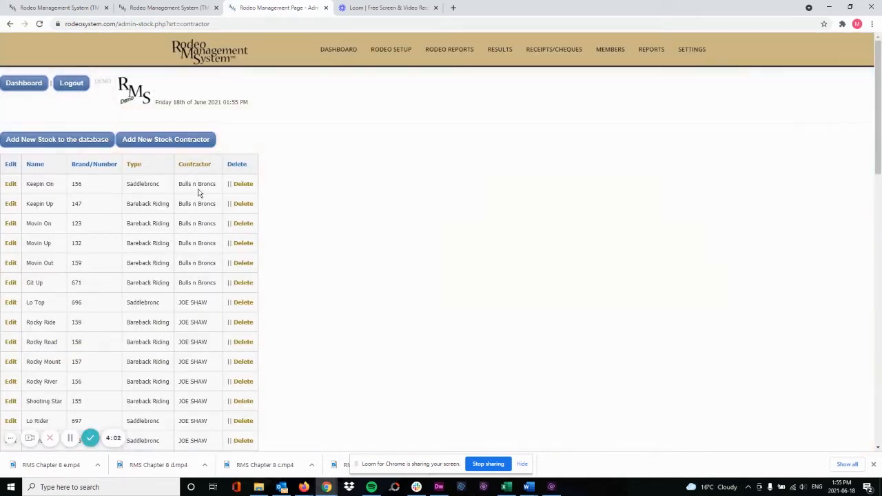
click(135, 167)
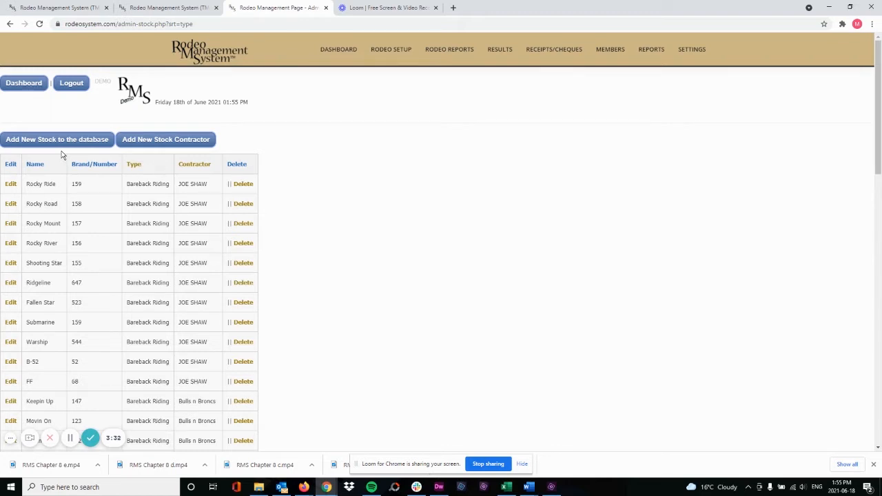
Add a new stock contractor named LL Stock and save it
click(172, 141)
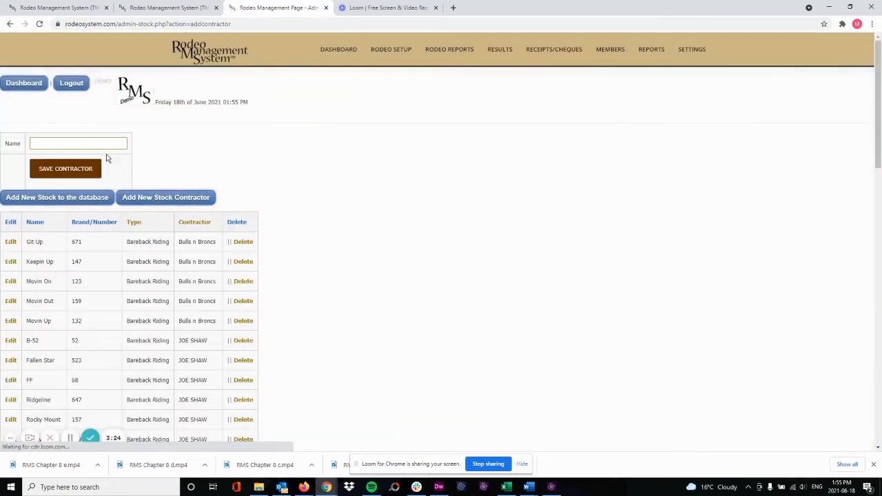
click(103, 144)
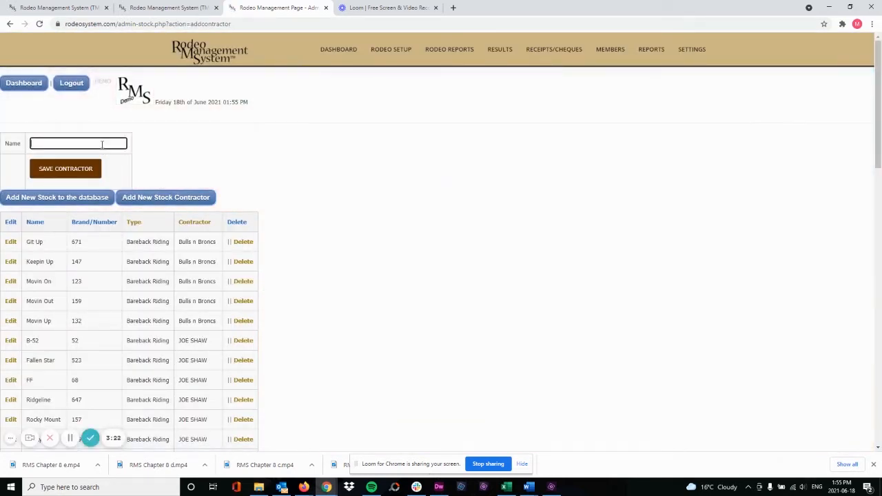
text(LL Stock)
click(76, 170)
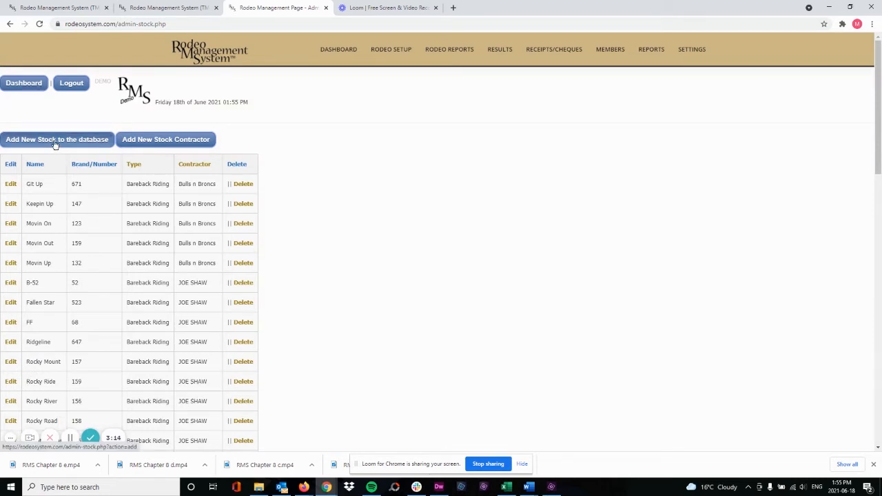
Start a new stock entry, check the contractor options, and enter the stock name LL Runaway with type Saddlebronc
click(60, 145)
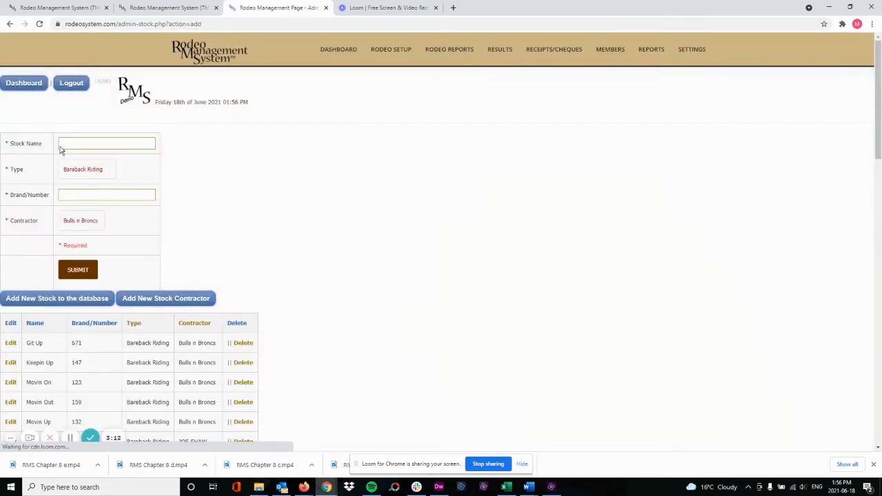
click(81, 222)
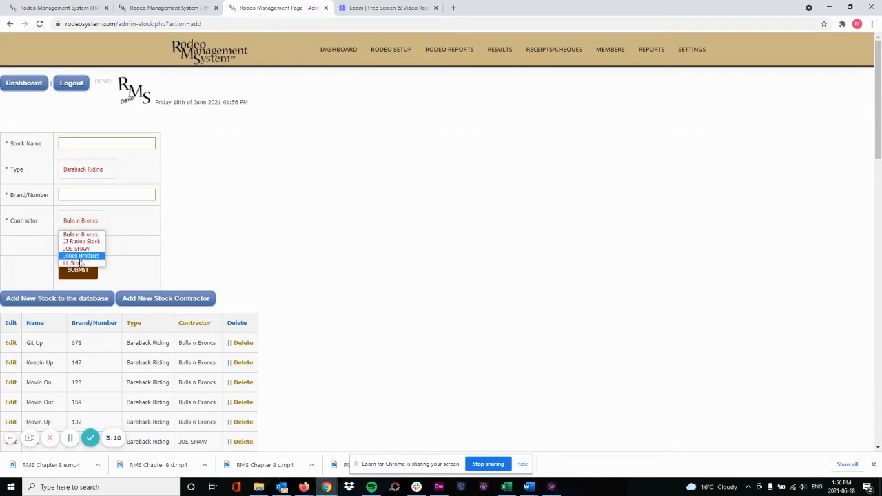
click(129, 224)
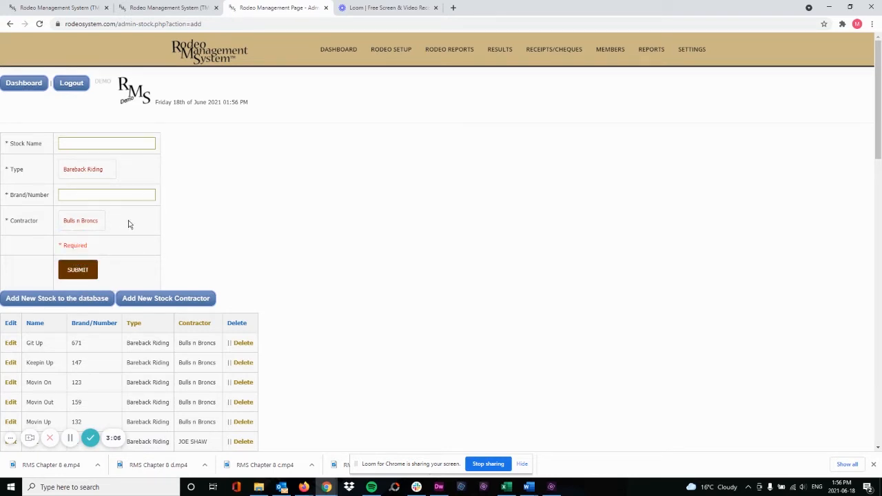
click(100, 144)
text(Li'l Runawa)
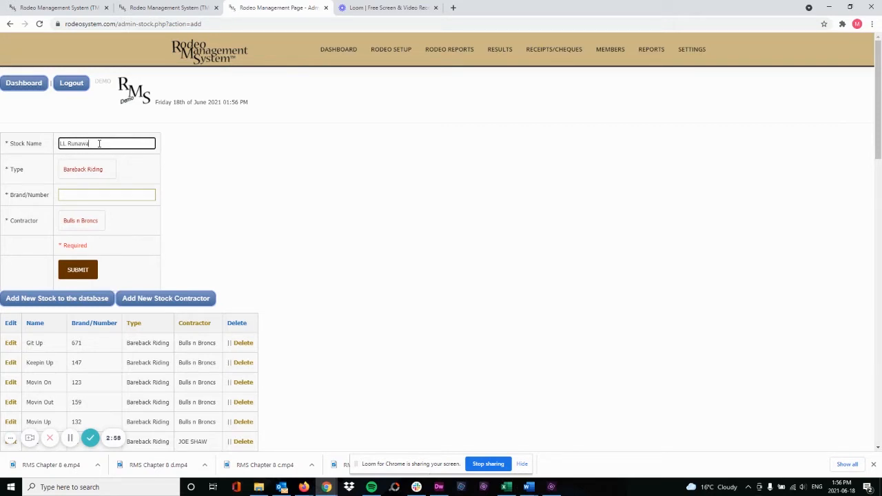
text(y)
click(93, 171)
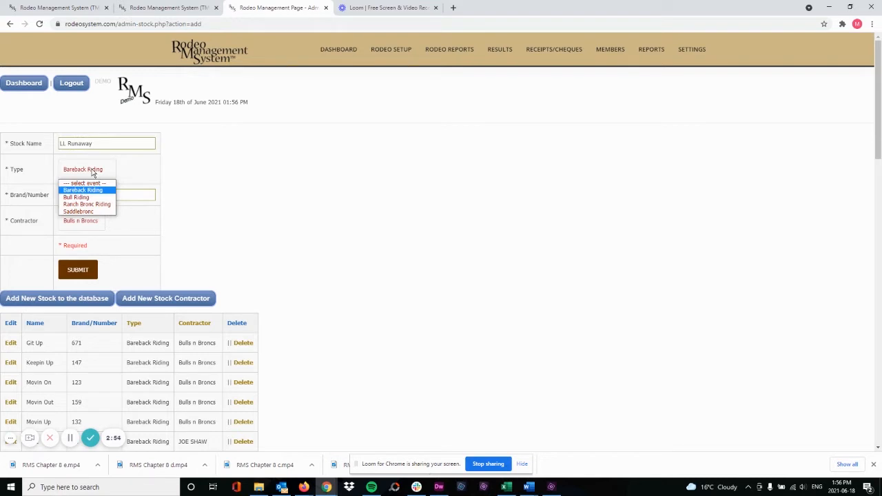
click(96, 211)
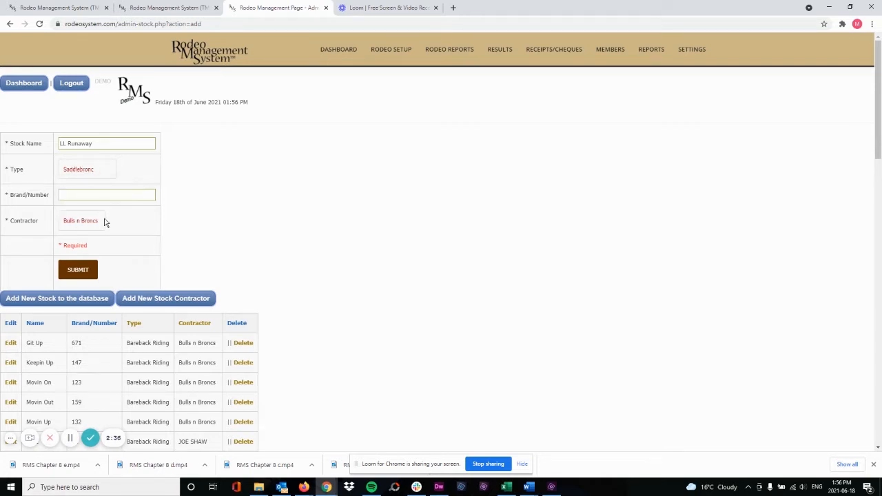
Give the Saddlebronc entry brand/number 125 and contractor LL Stock, and submit it to the database
click(107, 195)
text(125)
click(89, 227)
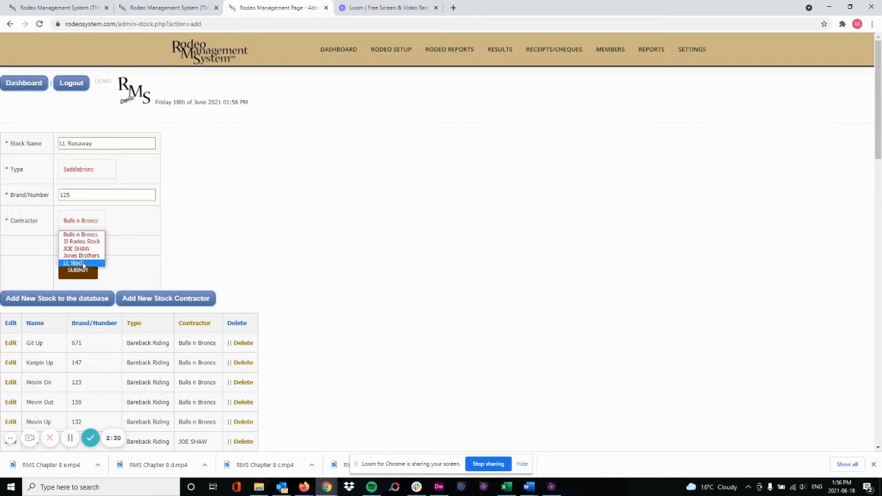
click(83, 263)
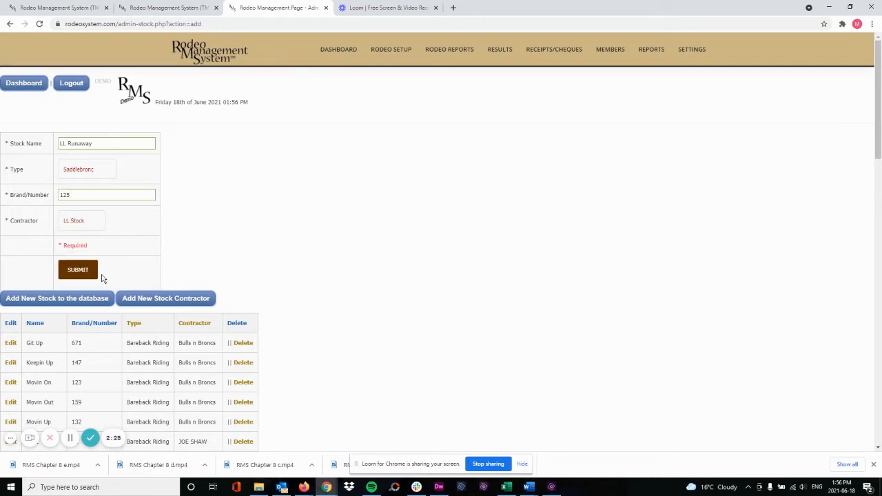
click(76, 269)
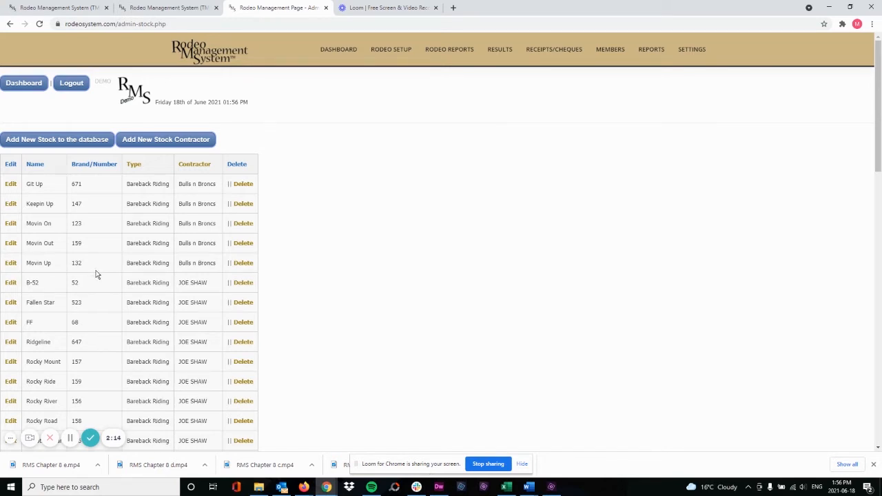
Check the new animal in the stock list and start a second entry named LL Runaway with type Bareback Riding
scroll(108, 270, down, 3)
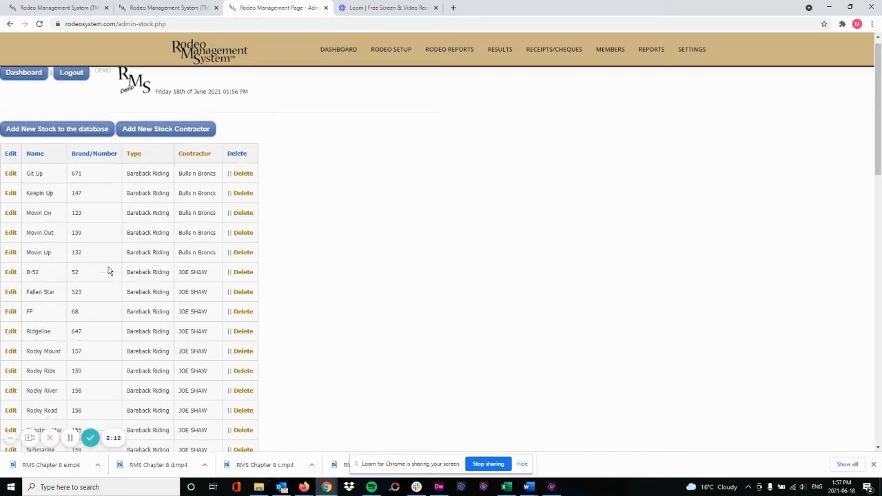
scroll(109, 270, down, 4)
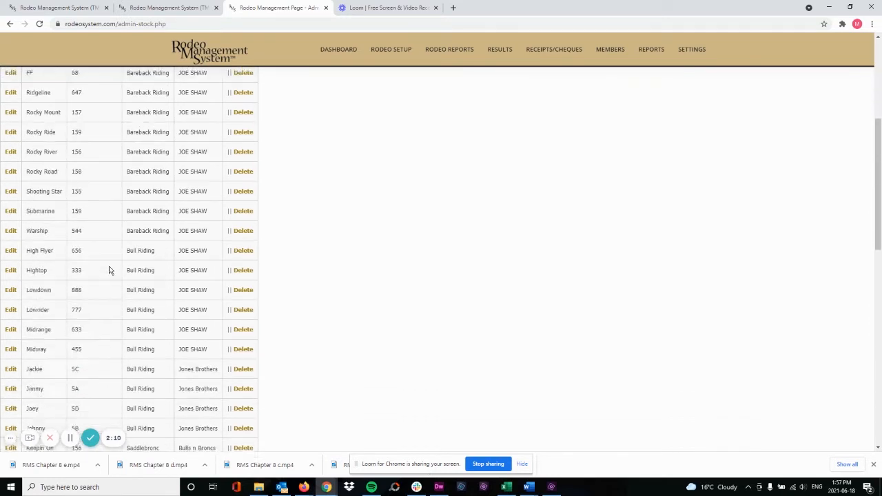
scroll(109, 271, down, 2)
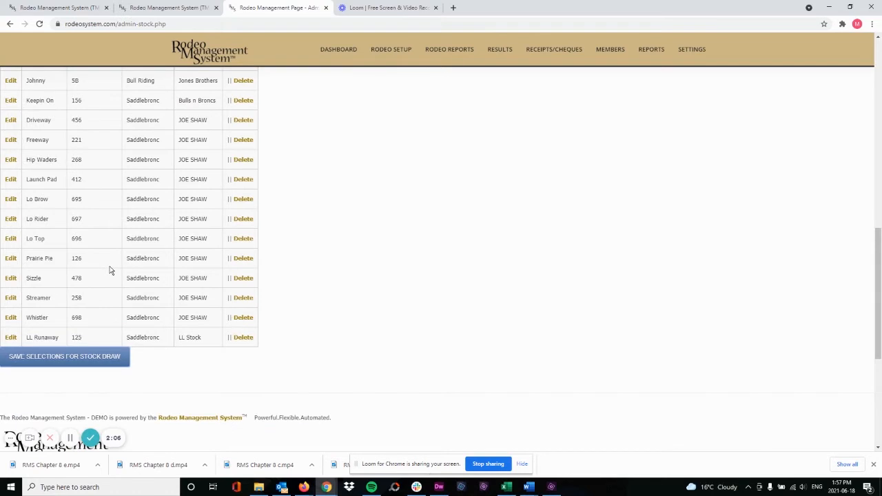
scroll(109, 270, up, 9)
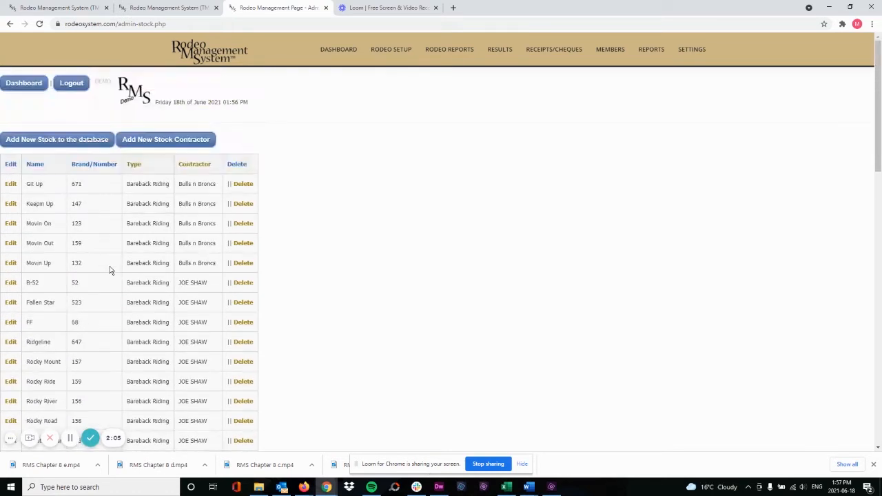
click(52, 140)
click(72, 144)
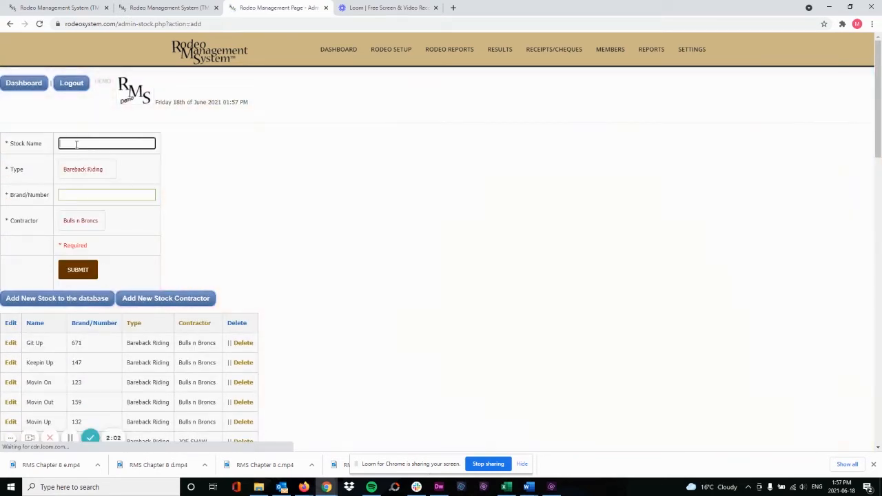
text(J.J. R)
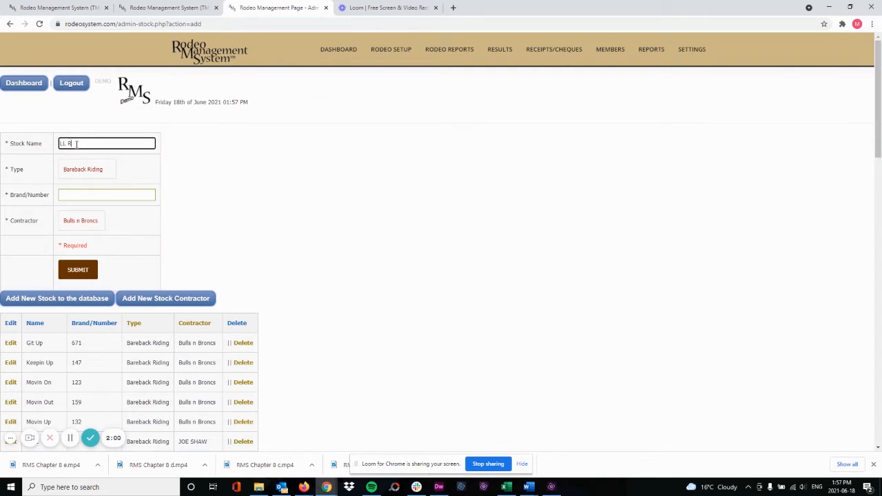
text(unaway)
click(83, 171)
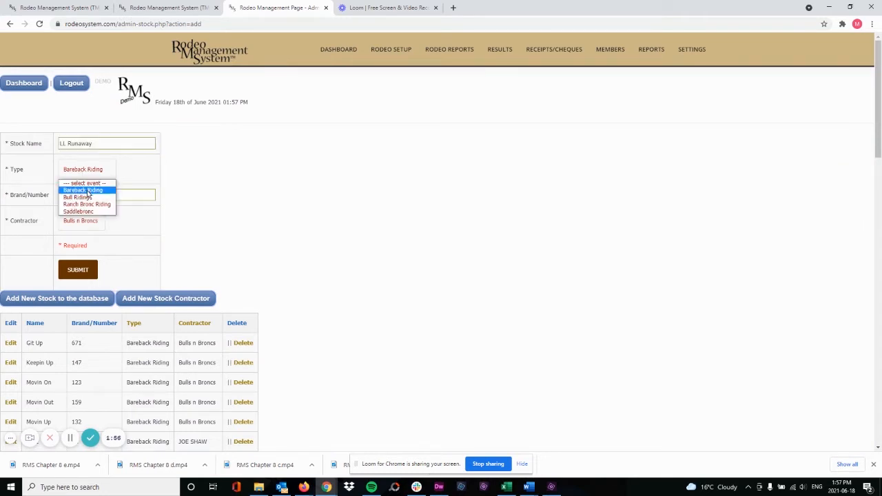
click(88, 191)
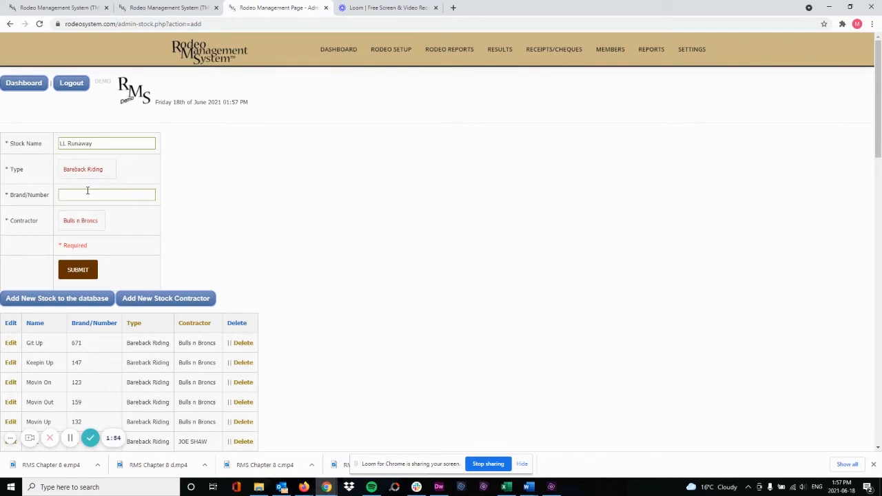
Set the Bareback Riding entry's brand/number to 125 and its contractor to LL Stock, and submit it
click(90, 196)
text(125)
click(87, 222)
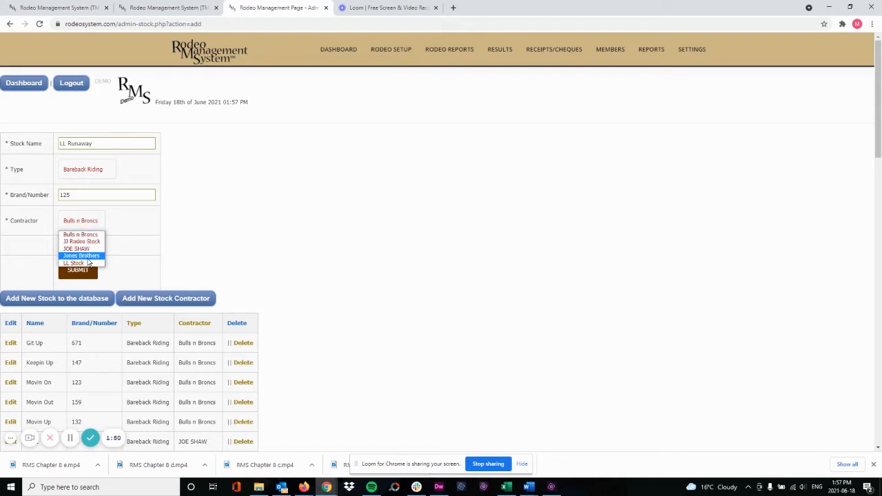
click(89, 262)
click(88, 268)
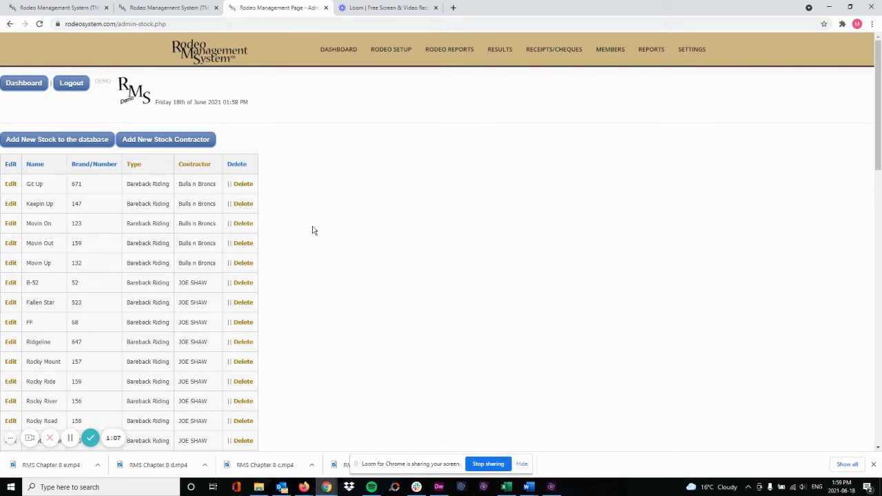
Open Rodeo Demo 2 for editing from the rodeo management page and go to its stock contractor settings
mouse_move(391, 49)
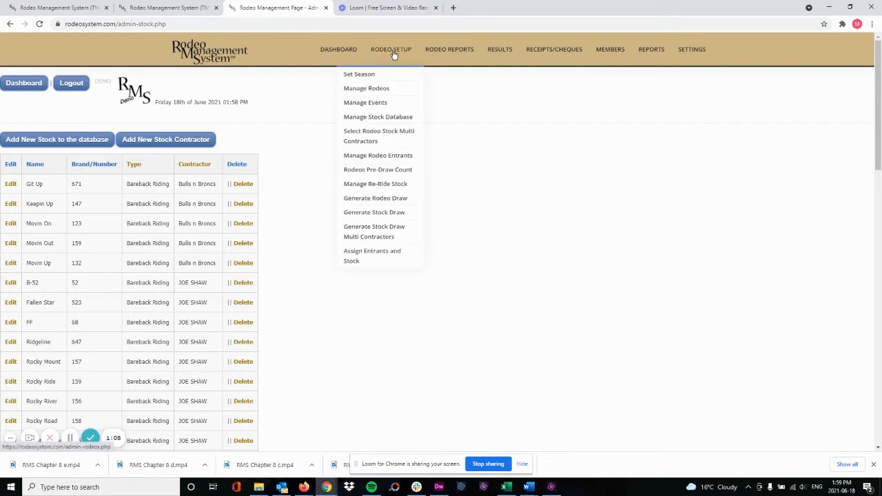
click(376, 95)
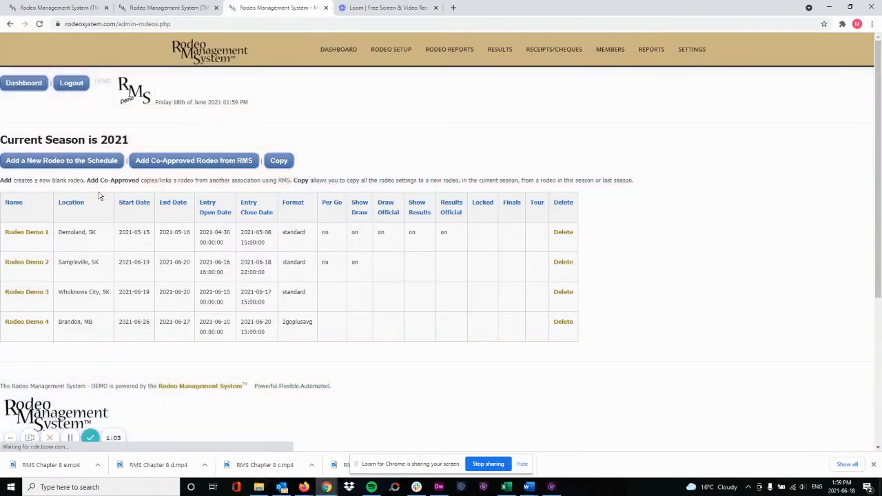
click(28, 263)
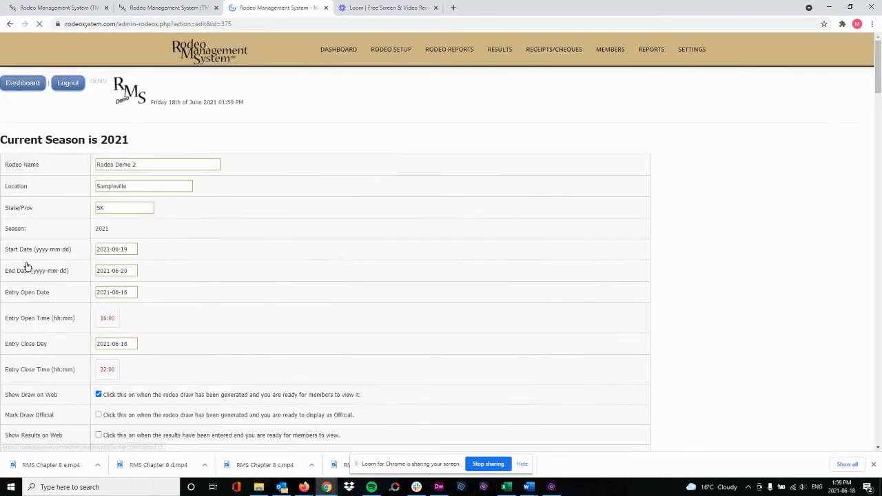
scroll(169, 239, down, 10)
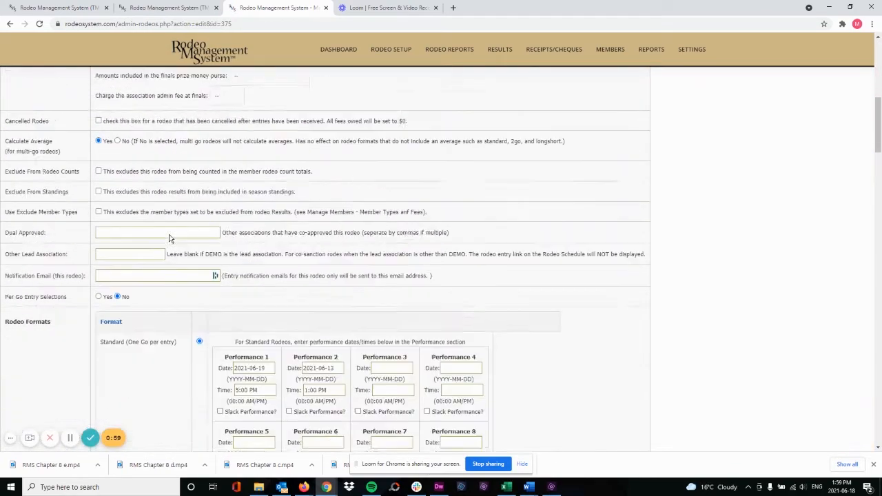
scroll(169, 239, down, 15)
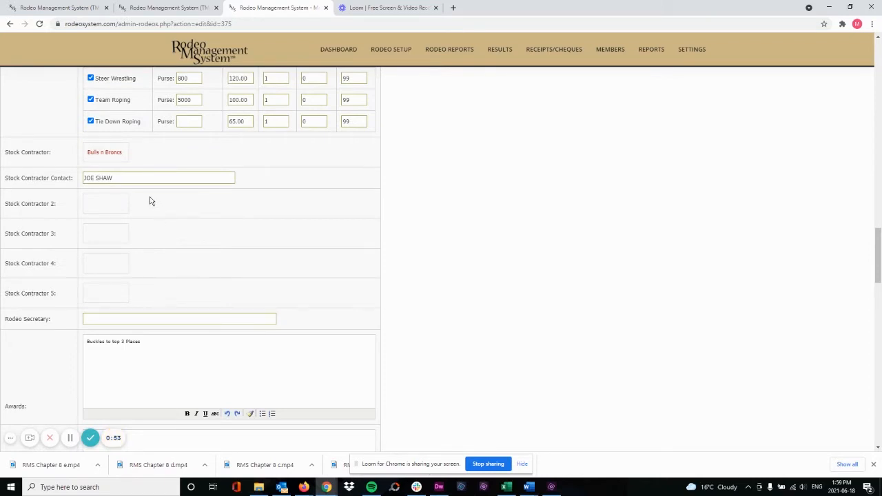
Try each available stock contractor for Rodeo Demo 2, including Jones Brothers, LL Stock and Bulls n Broncs
click(105, 153)
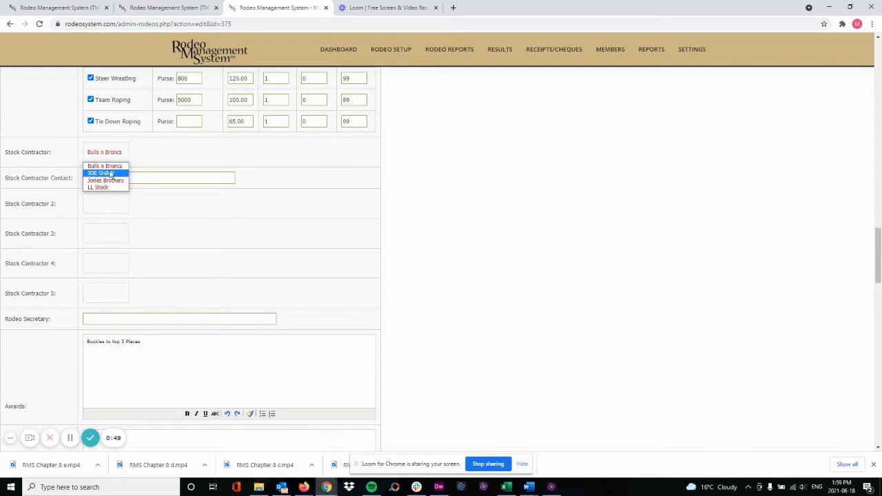
click(108, 173)
click(107, 160)
click(108, 180)
click(107, 159)
click(105, 187)
click(107, 157)
click(107, 166)
Set Rodeo Demo 2's main stock contractor to the one matching the Stock Contractor Contact, and save the rodeo settings
click(108, 158)
click(102, 173)
scroll(152, 212, down, 15)
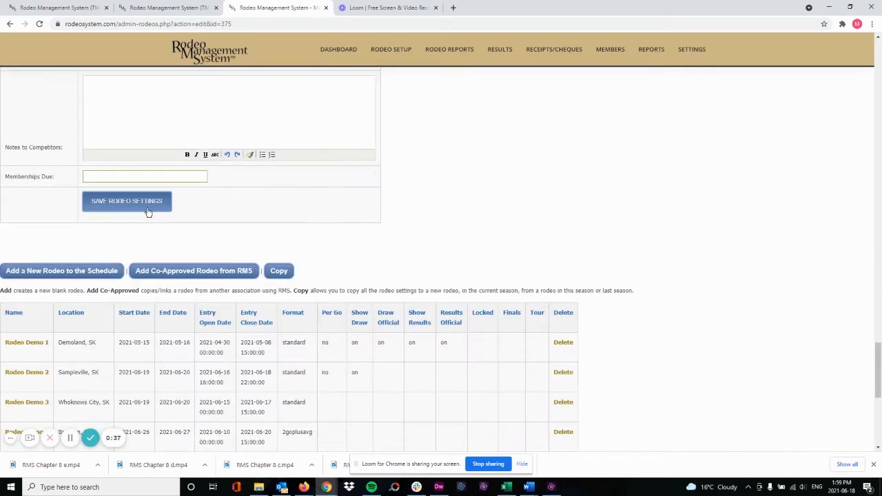
click(152, 209)
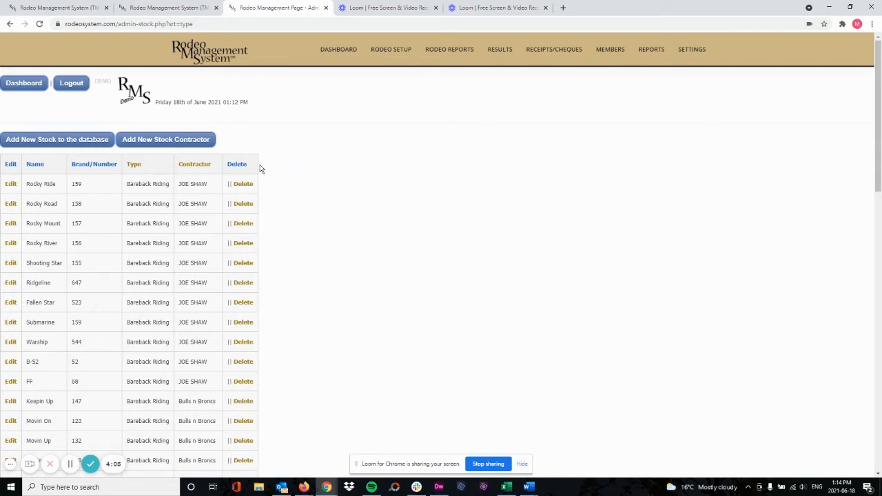
Go to re-ride stock management and select Rodeo Demo 2 as the rodeo to manage
mouse_move(387, 55)
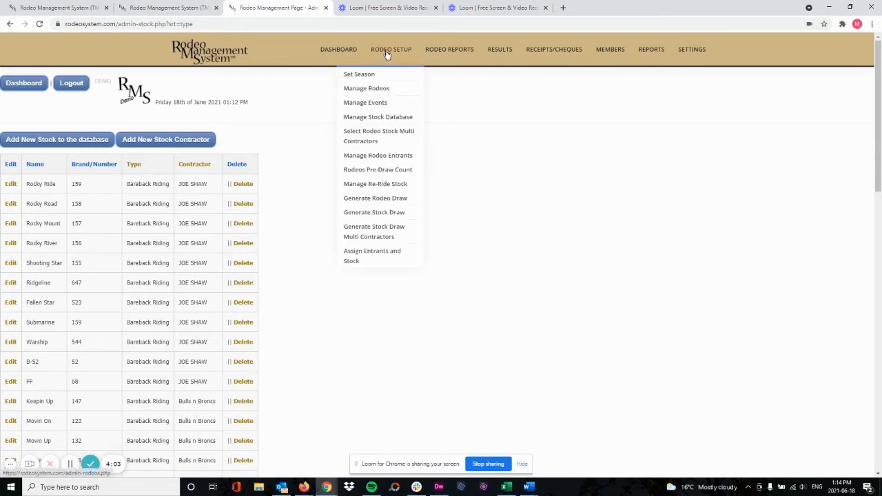
click(385, 188)
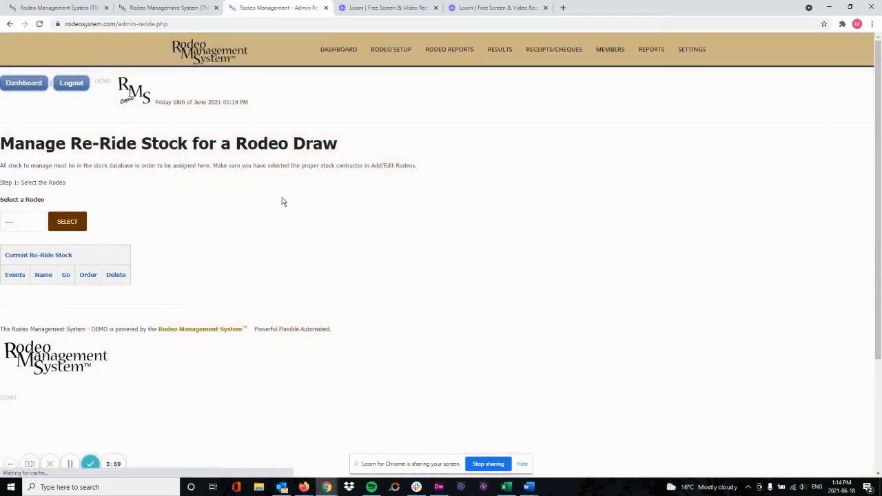
click(31, 227)
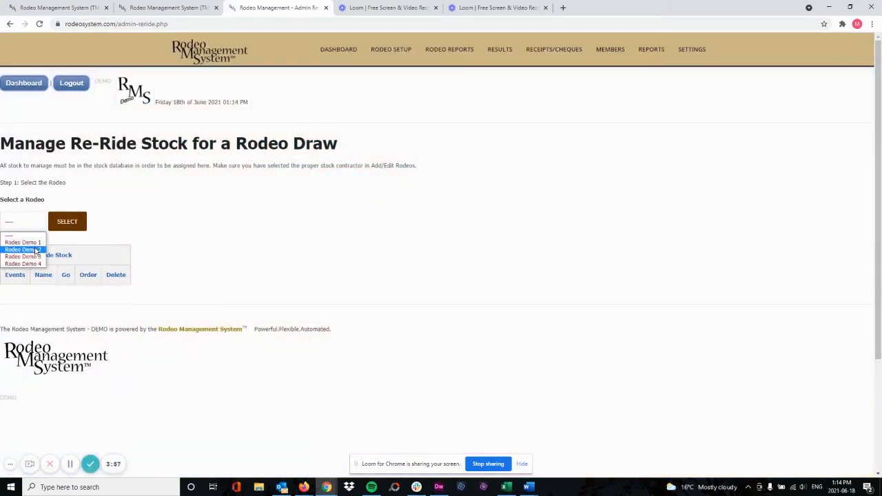
click(35, 249)
click(66, 226)
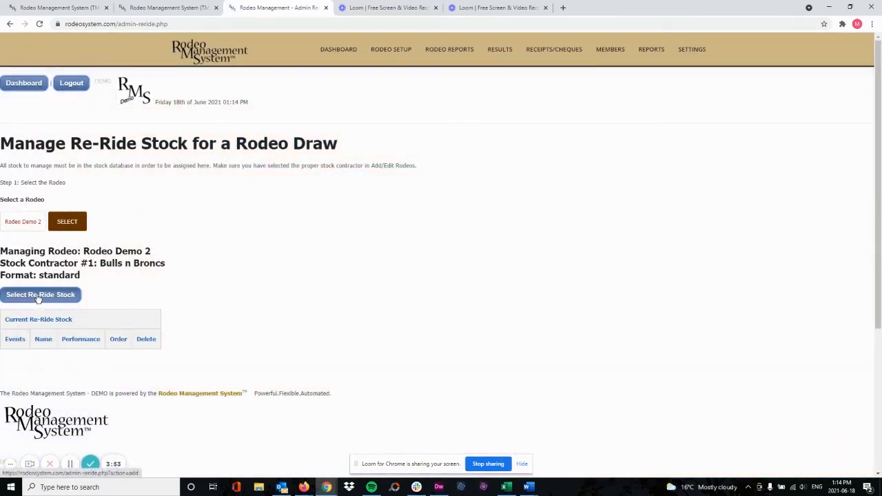
Add Bareback Riding / Movin On as re-ride stock for performance 1 with order 99, and save it
click(39, 295)
scroll(136, 278, down, 3)
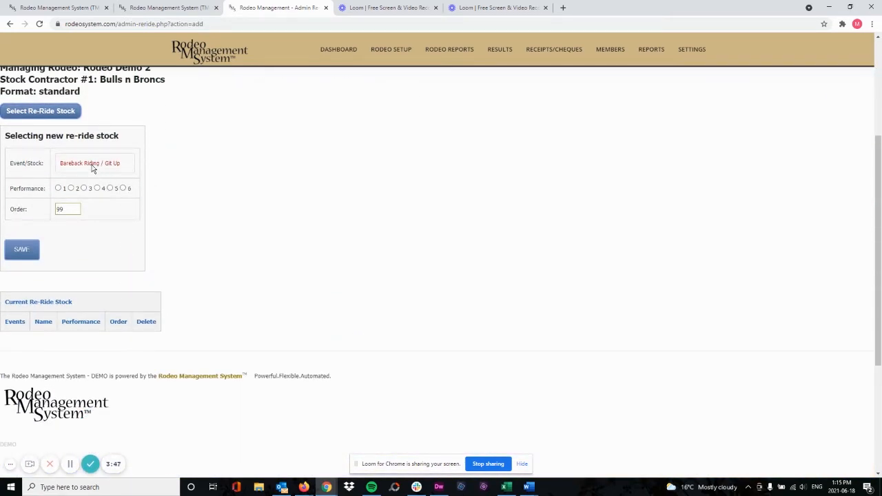
click(93, 164)
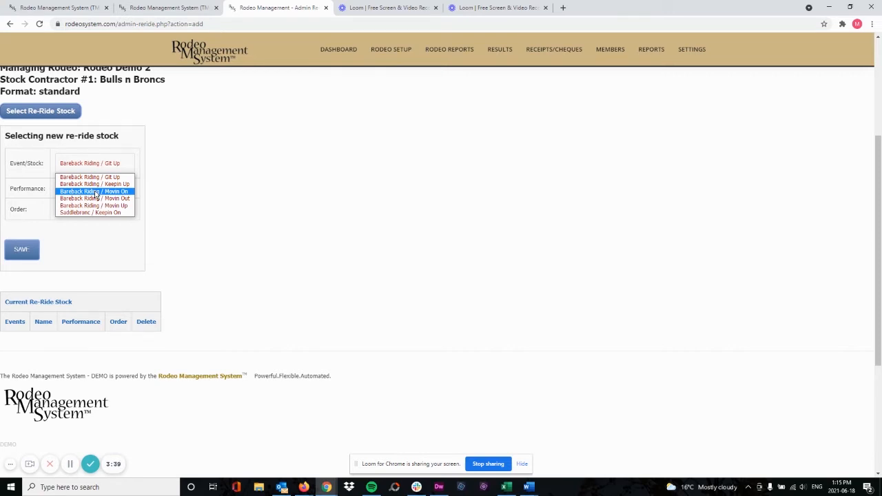
click(96, 192)
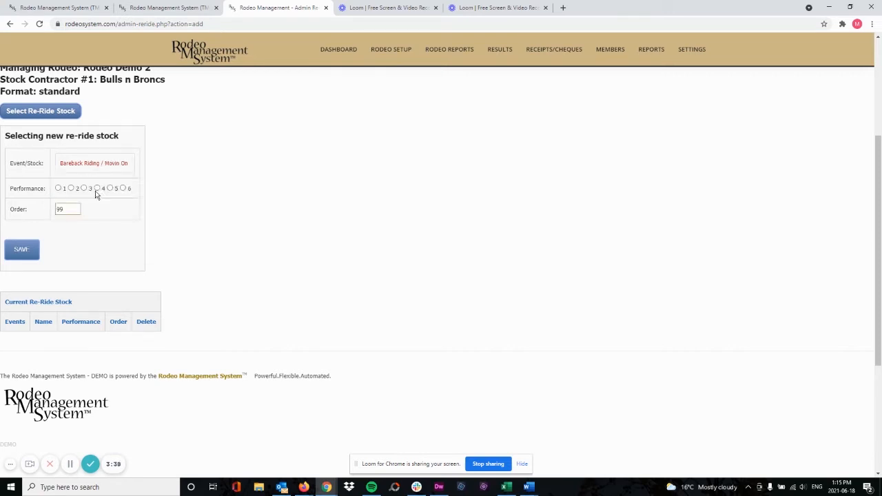
click(59, 189)
click(59, 189)
double_click(58, 211)
text(1)
text(99)
click(25, 250)
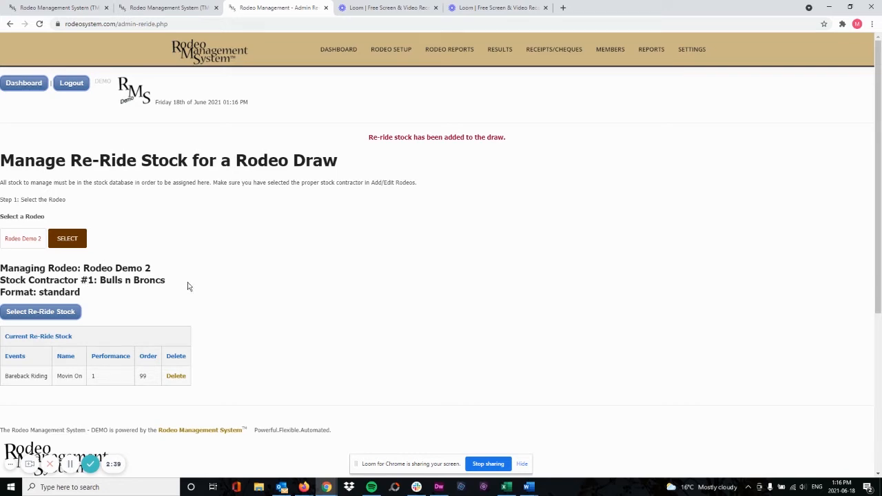
Add Bareback Riding / Keepin Up as re-ride stock for performance 2, and save it
click(46, 314)
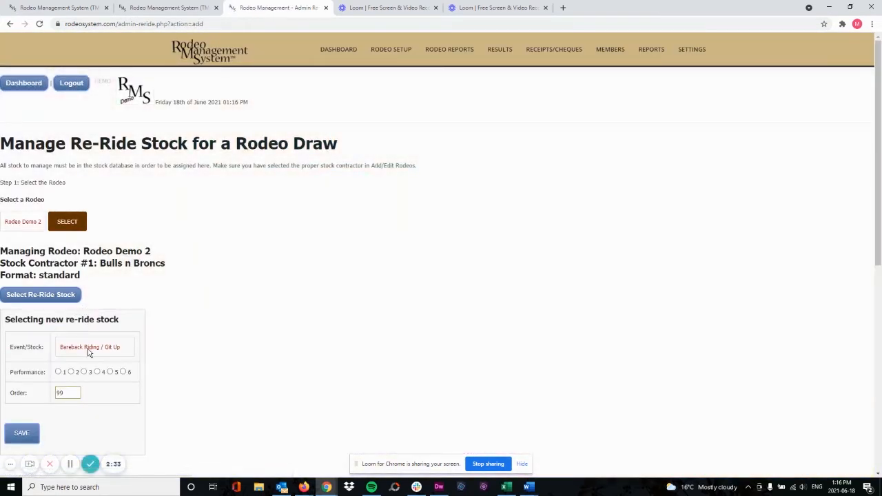
click(88, 349)
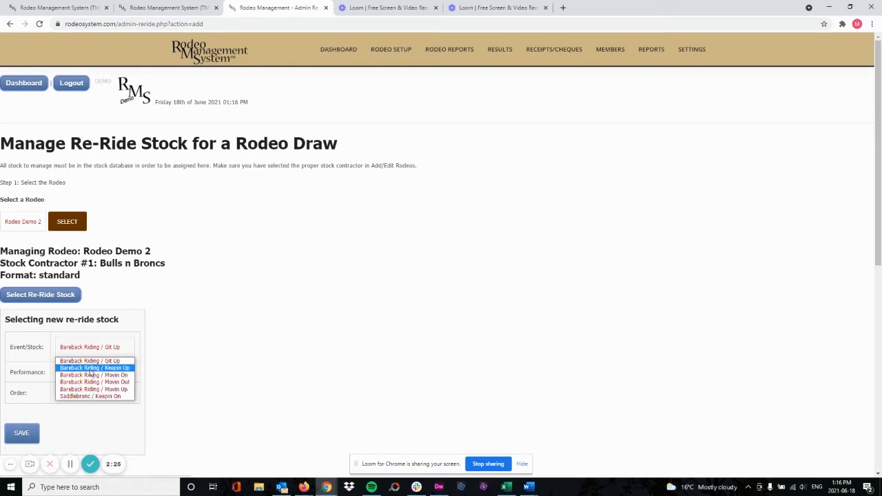
click(92, 368)
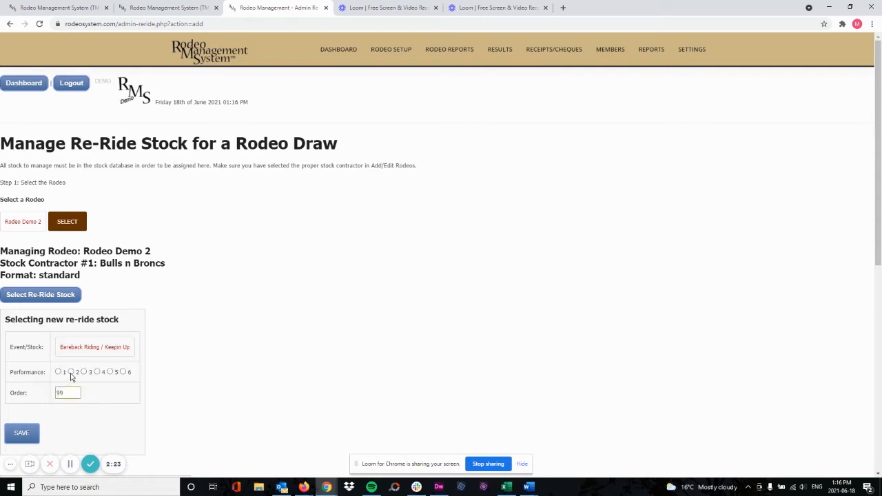
click(71, 373)
click(22, 435)
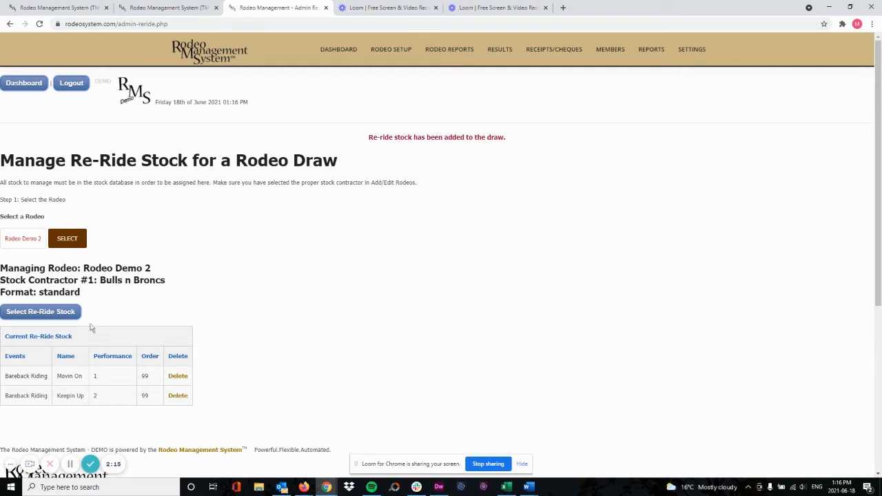
Add Saddlebronc / Keepin On as re-ride stock for performance 1, and save it
click(40, 311)
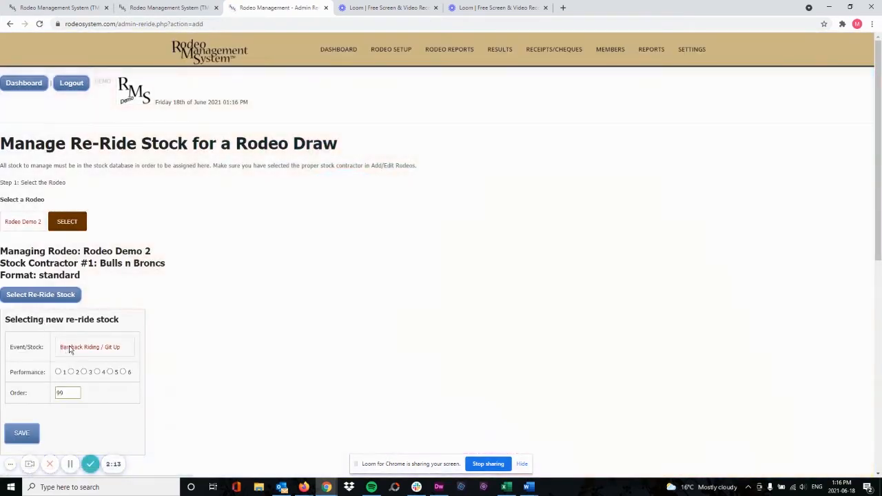
click(72, 348)
click(77, 396)
click(58, 372)
click(31, 437)
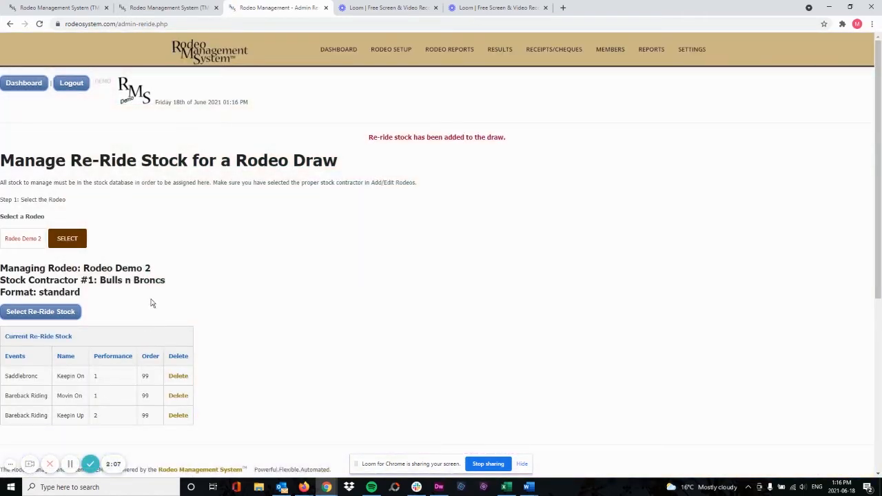
scroll(150, 301, down, 2)
scroll(153, 303, down, 1)
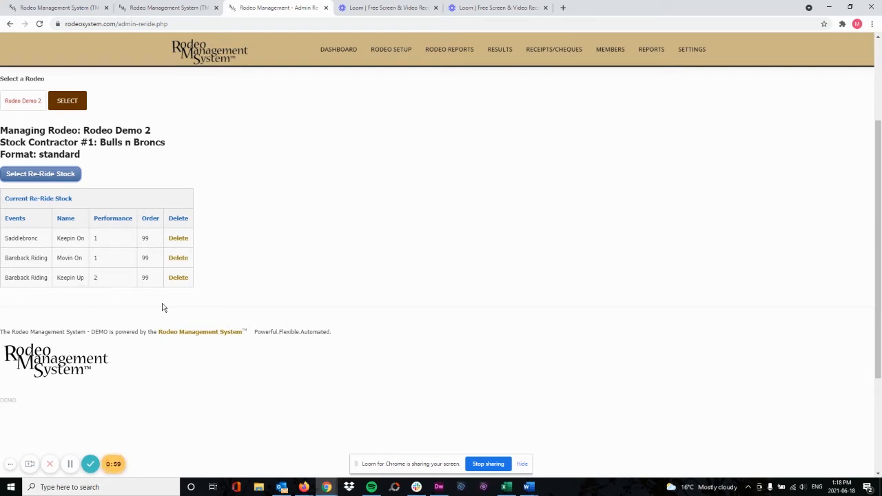
Generate the stock draw for Rodeo Demo 2 by running its stock assignment draw
mouse_move(395, 56)
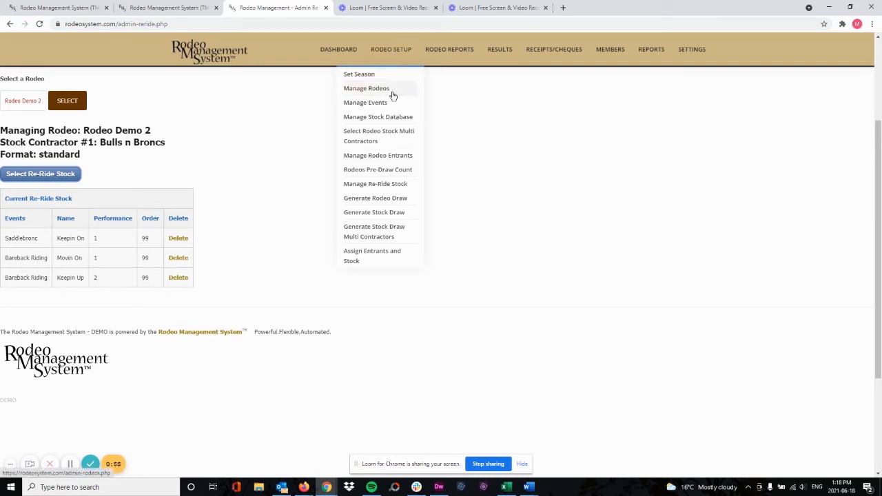
click(366, 211)
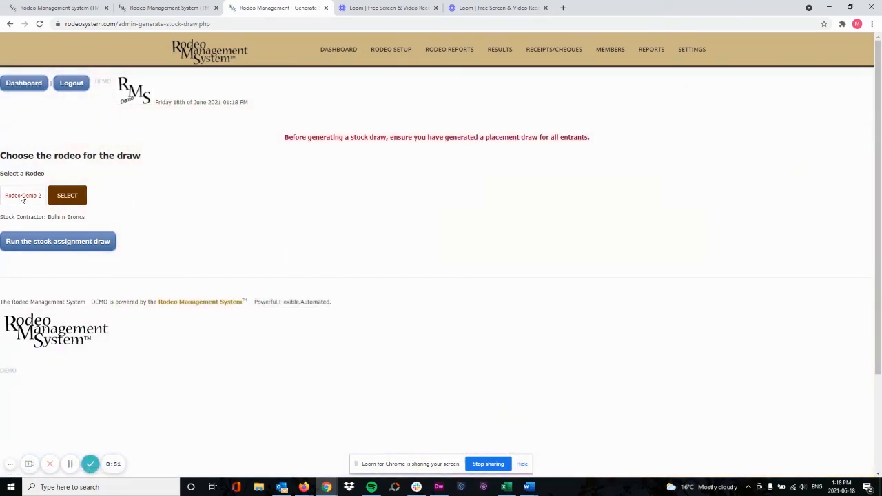
click(72, 197)
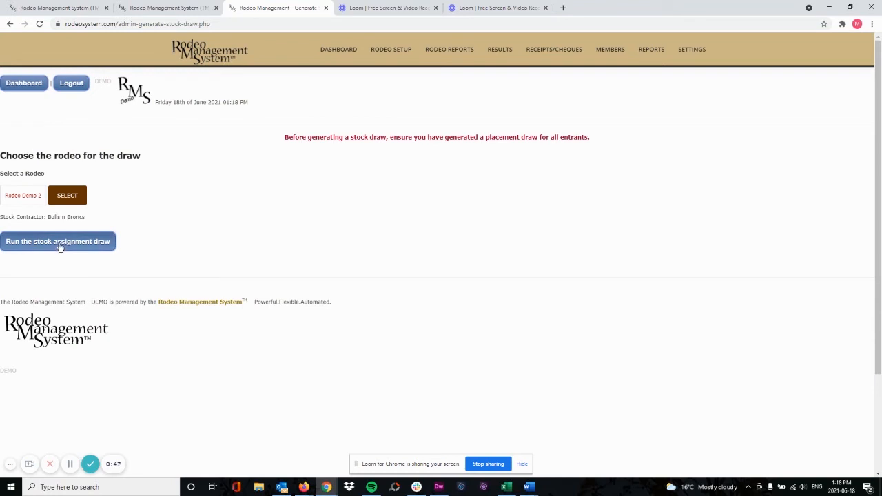
click(60, 243)
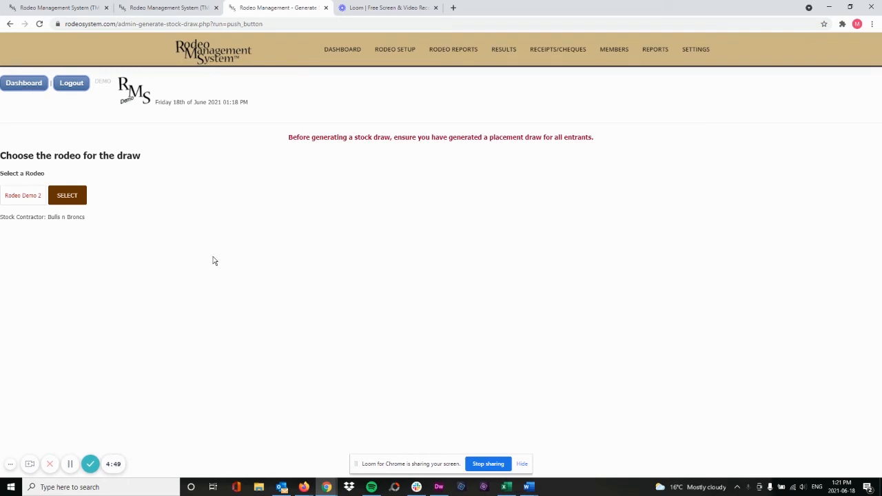
Set Multiple Contractors to Yes in the system settings and save the settings
mouse_move(683, 54)
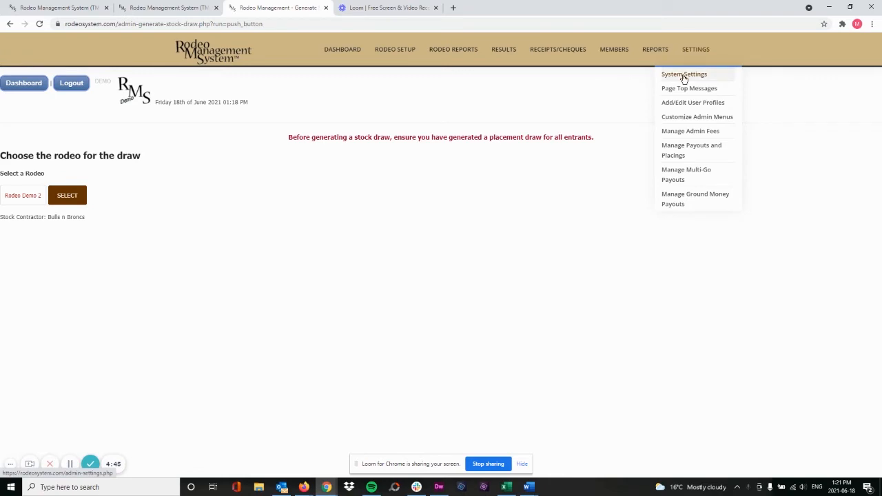
click(684, 77)
scroll(315, 112, down, 3)
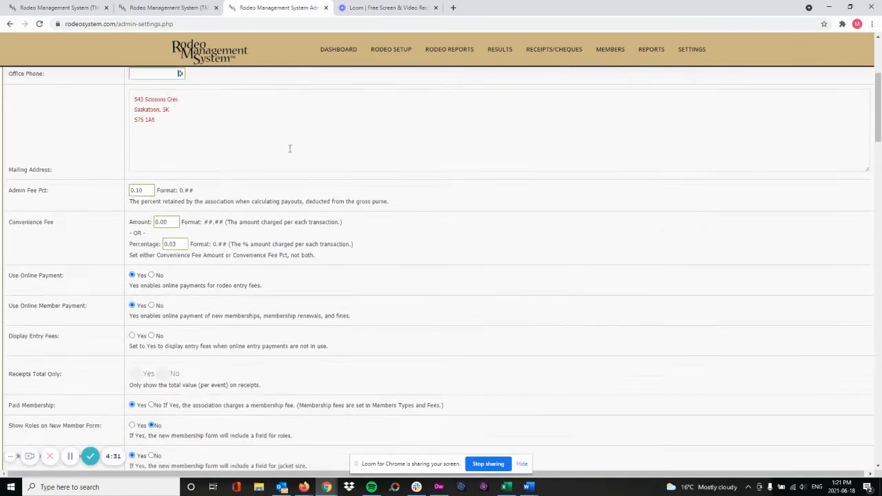
scroll(289, 149, down, 15)
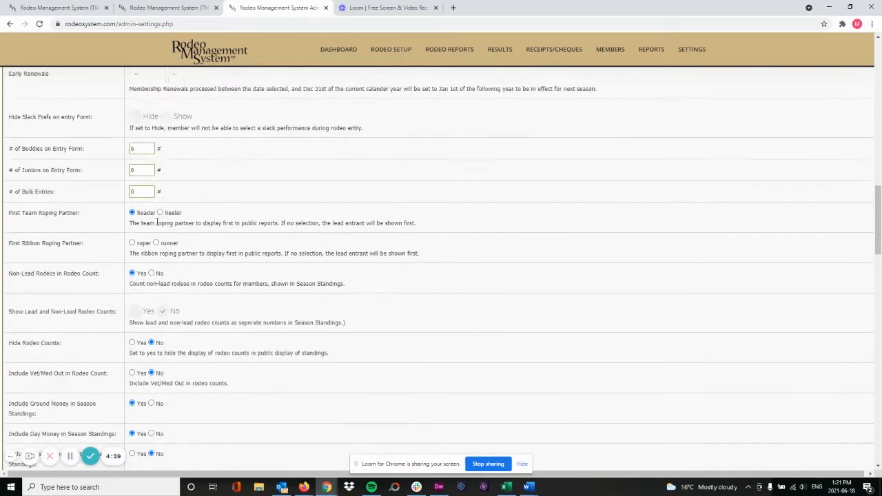
scroll(157, 222, down, 8)
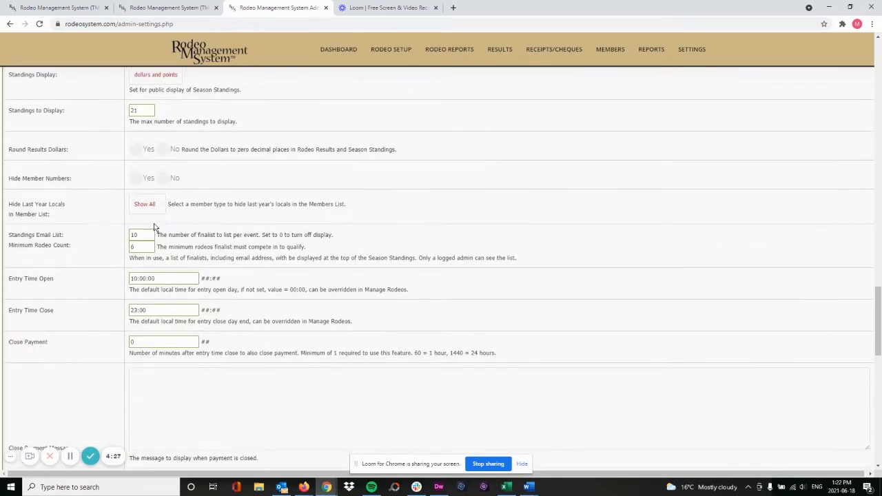
scroll(154, 228, down, 5)
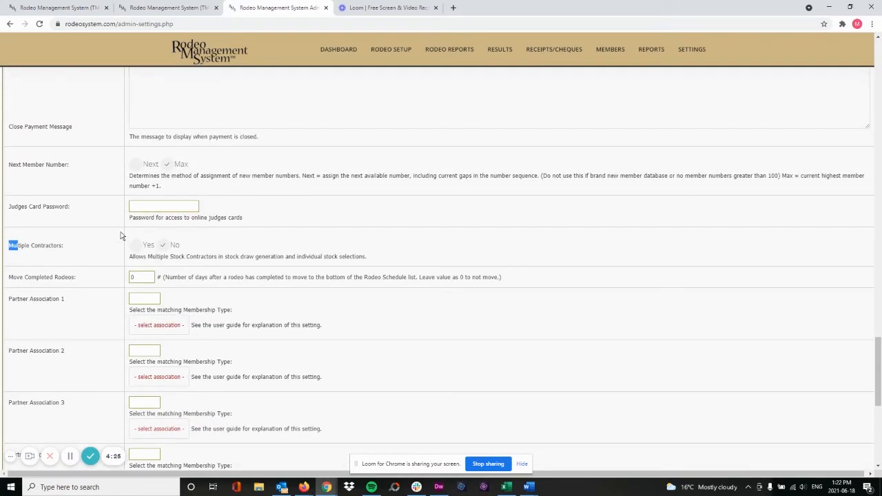
click(53, 253)
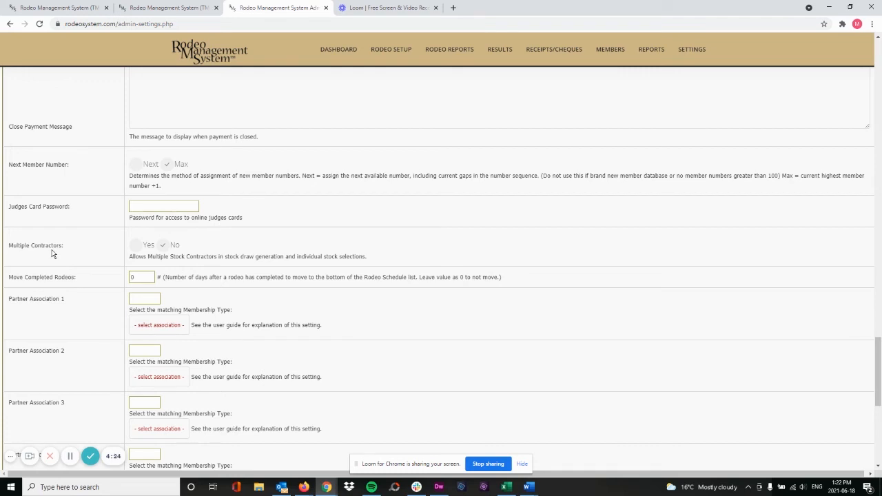
click(136, 247)
scroll(213, 252, down, 5)
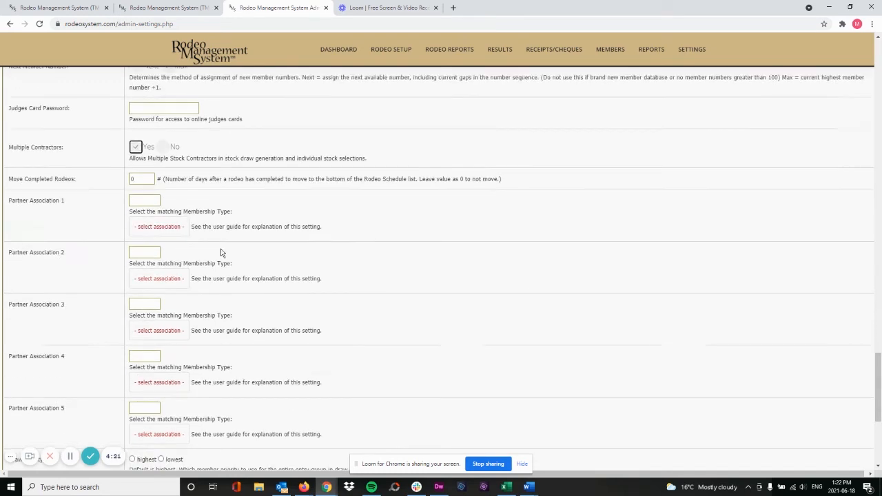
click(43, 294)
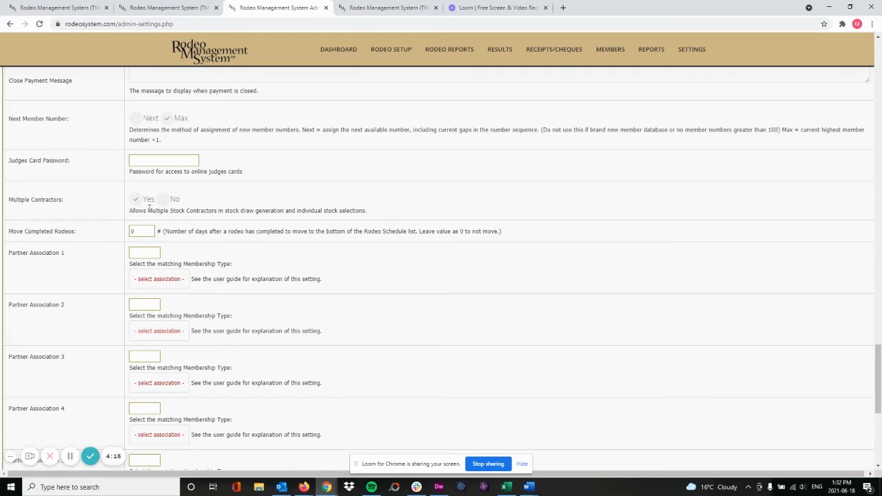
In Rodeo Demo 2's settings, assign the individually named contractor already shown as the contact as Stock Contractor 2, and save the rodeo settings
mouse_move(390, 53)
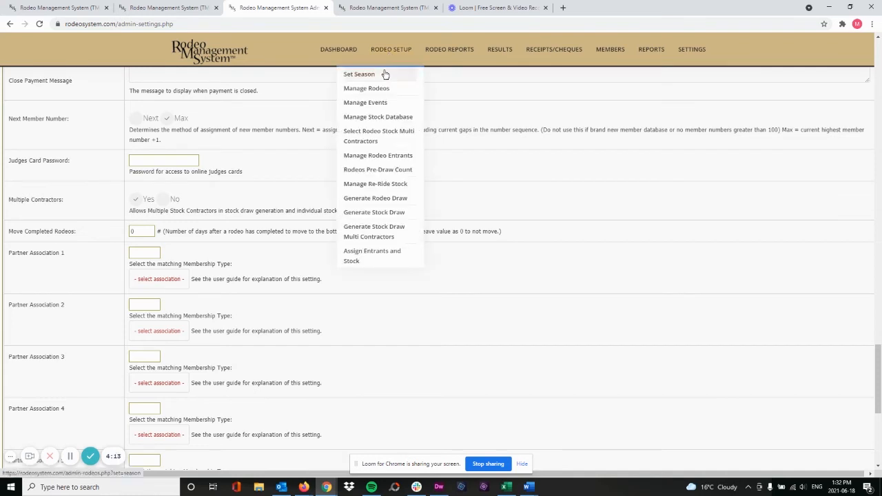
click(377, 90)
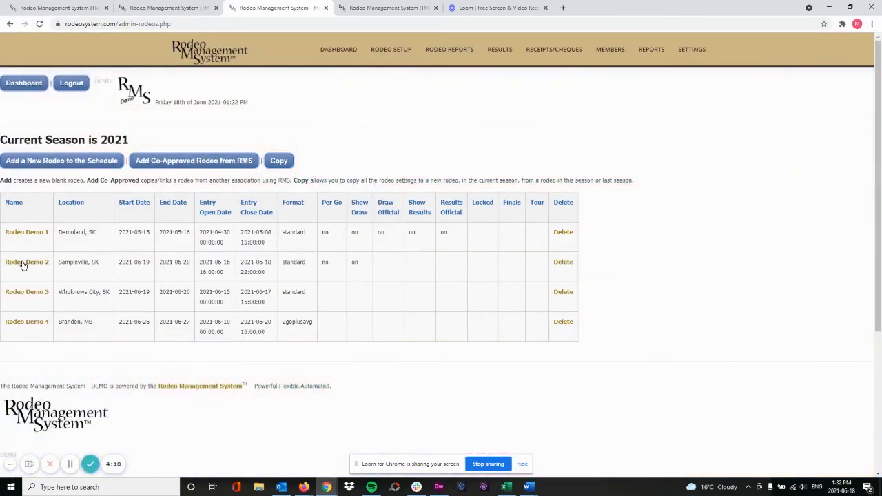
click(23, 263)
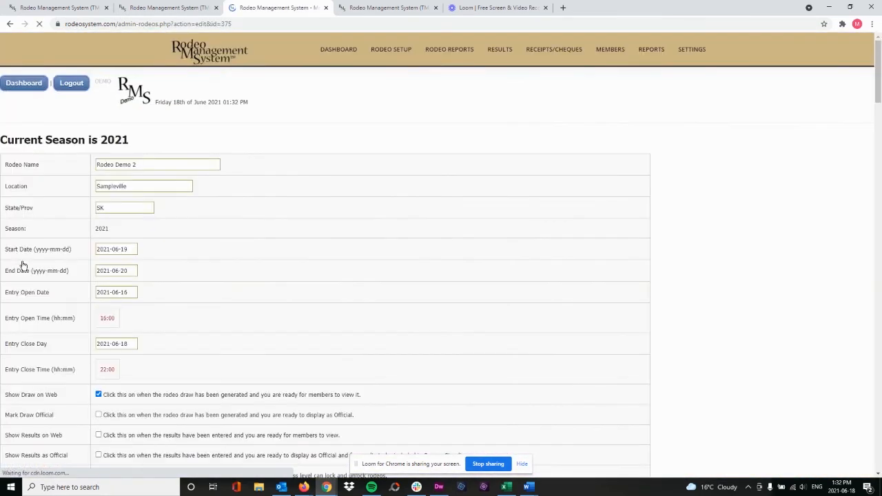
scroll(195, 260, down, 3)
scroll(195, 261, down, 12)
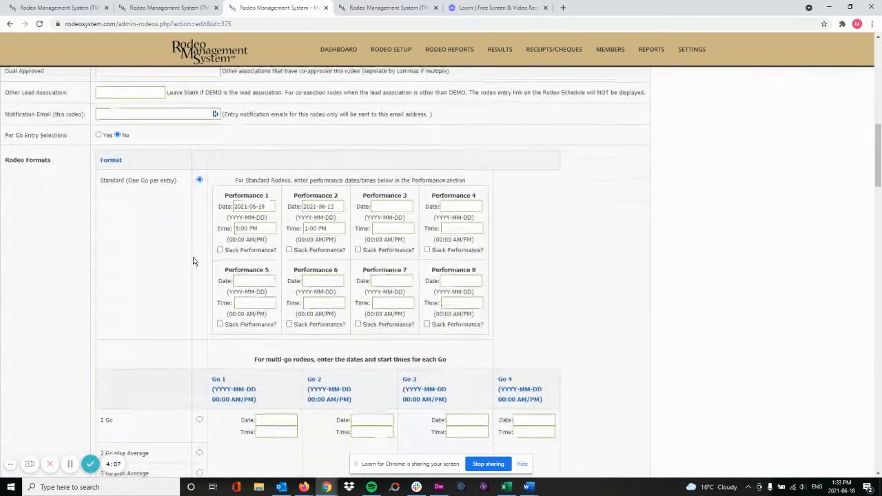
scroll(196, 261, down, 15)
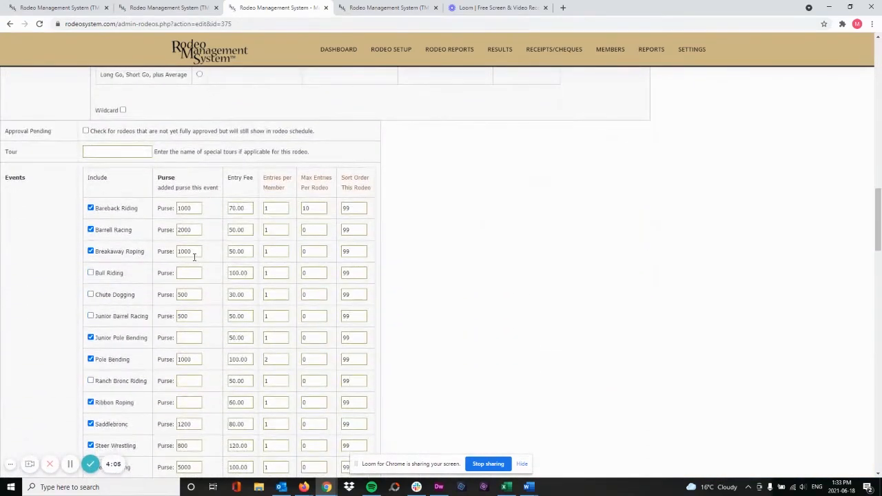
click(114, 210)
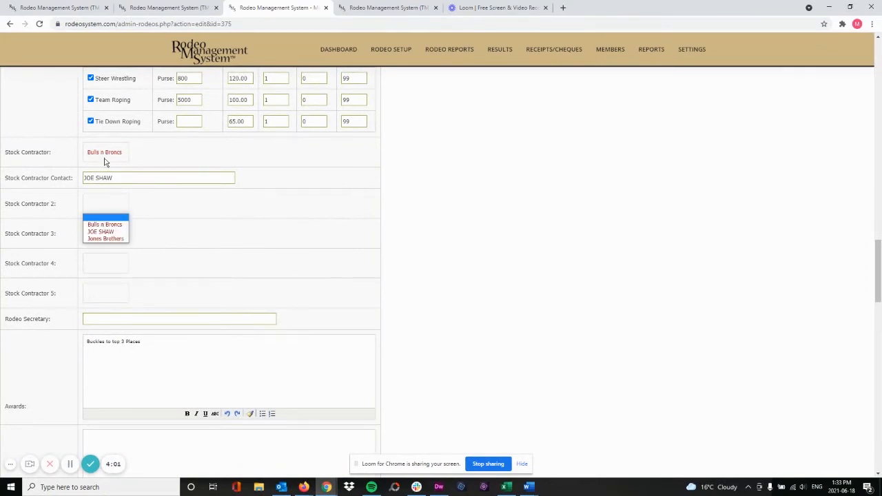
click(109, 232)
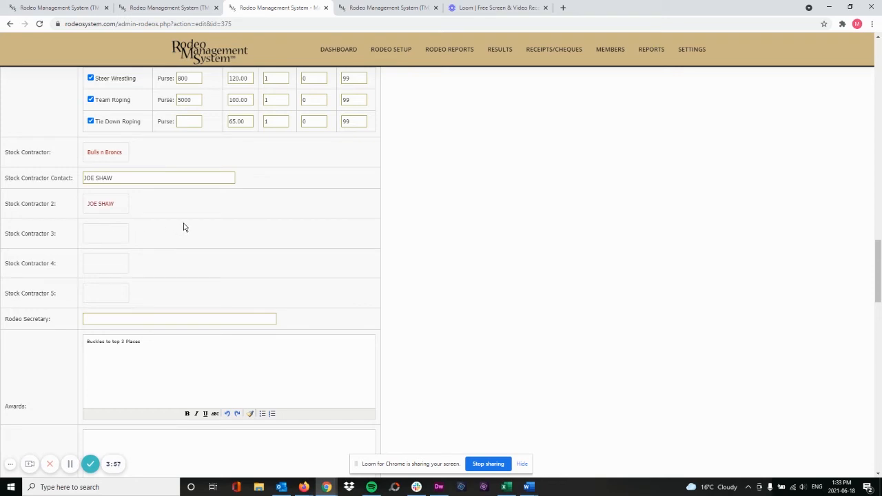
scroll(165, 290, down, 4)
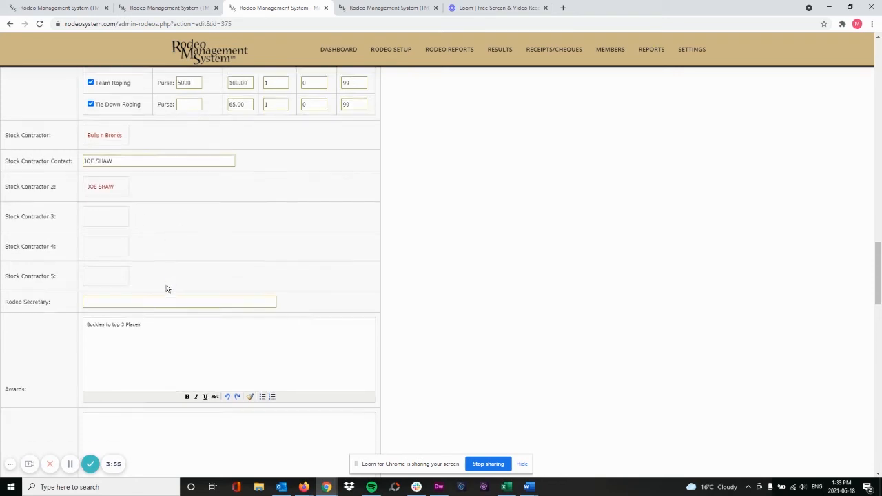
scroll(169, 282, down, 8)
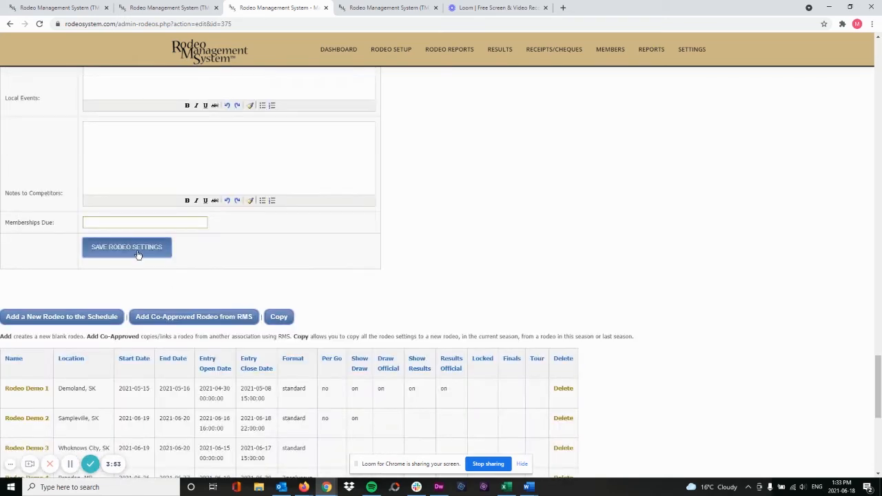
click(138, 253)
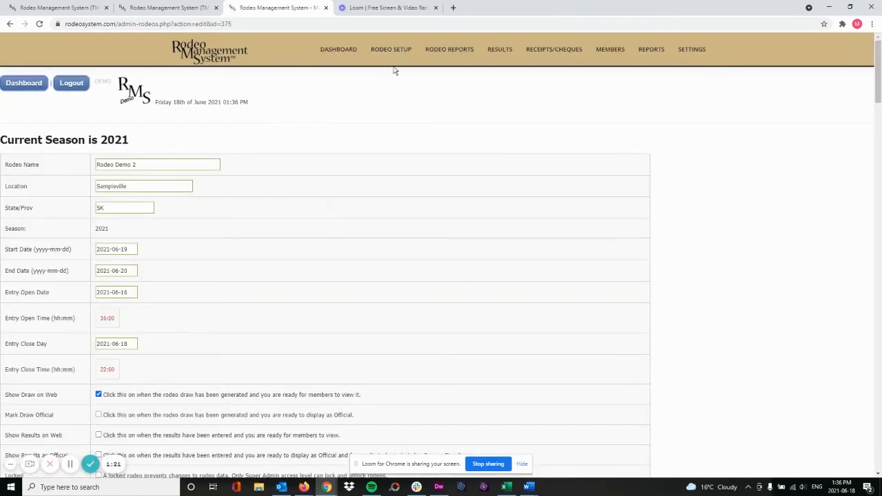
Add Saddlebronc / Lo Brow as re-ride stock for Rodeo Demo 2, and save it
mouse_move(395, 58)
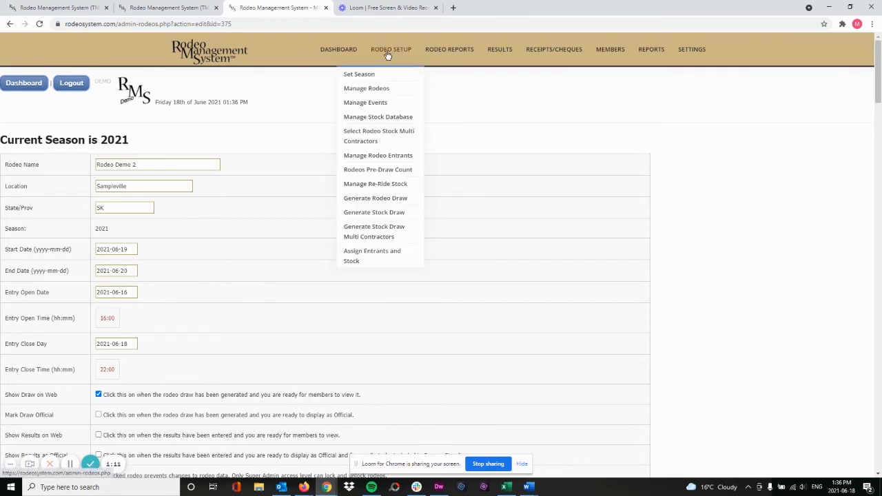
click(361, 184)
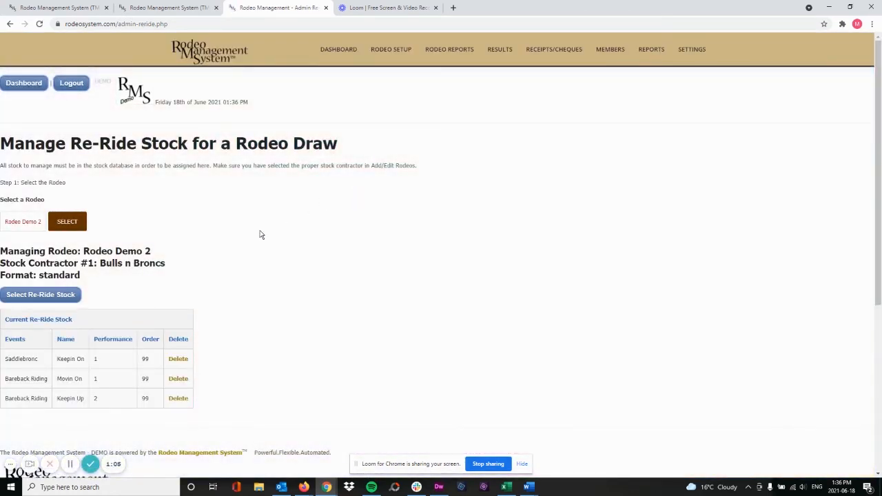
click(49, 295)
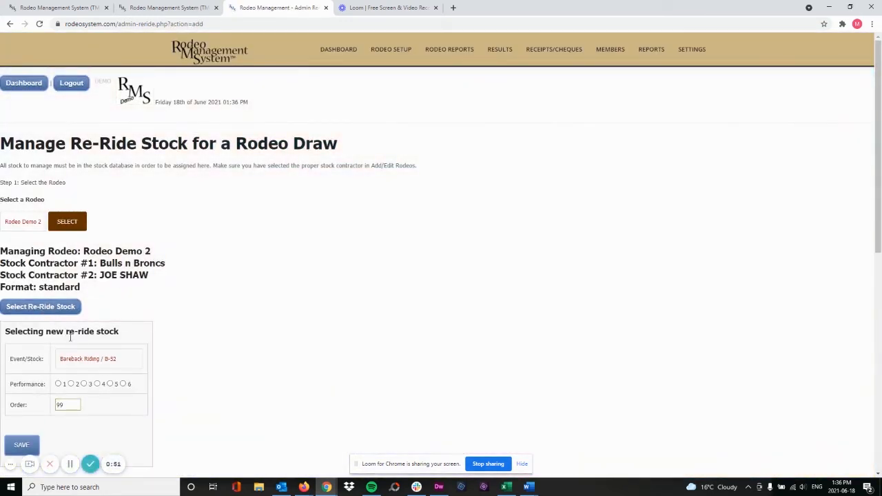
click(82, 363)
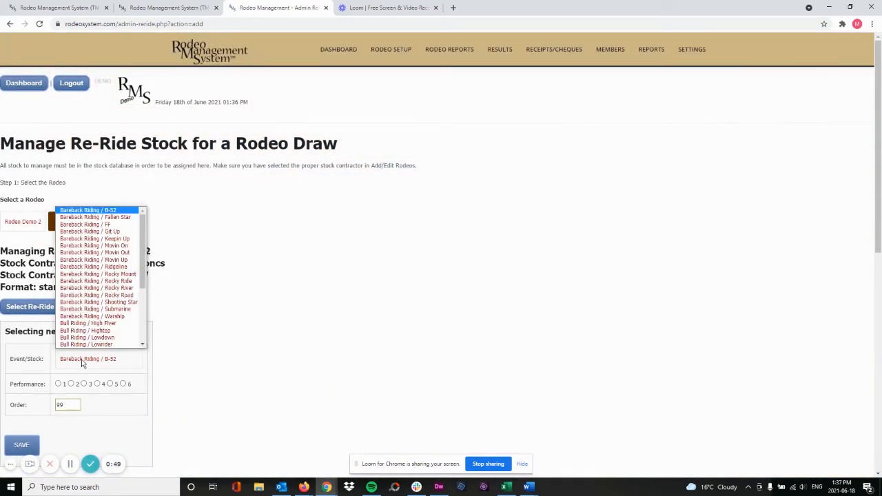
scroll(102, 291, down, 5)
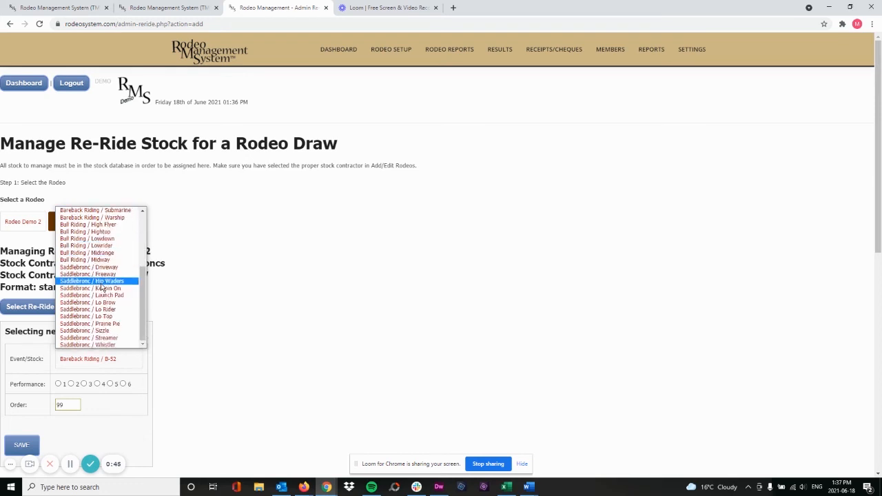
click(107, 302)
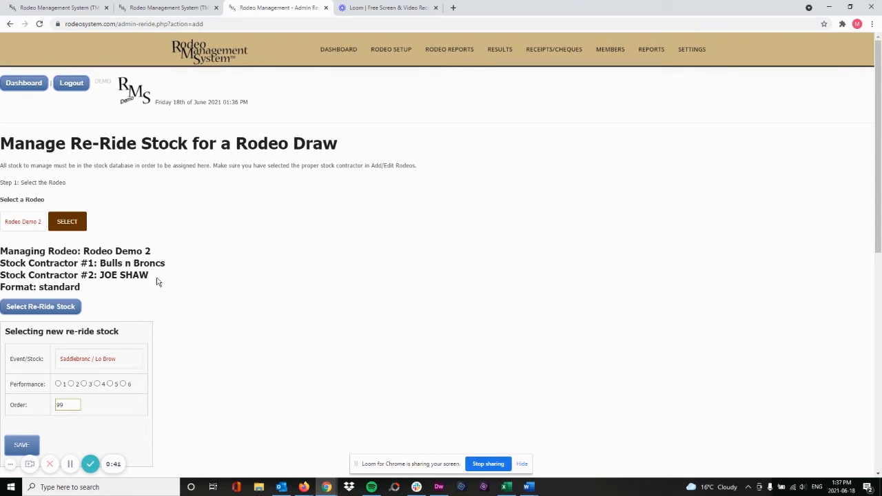
click(31, 445)
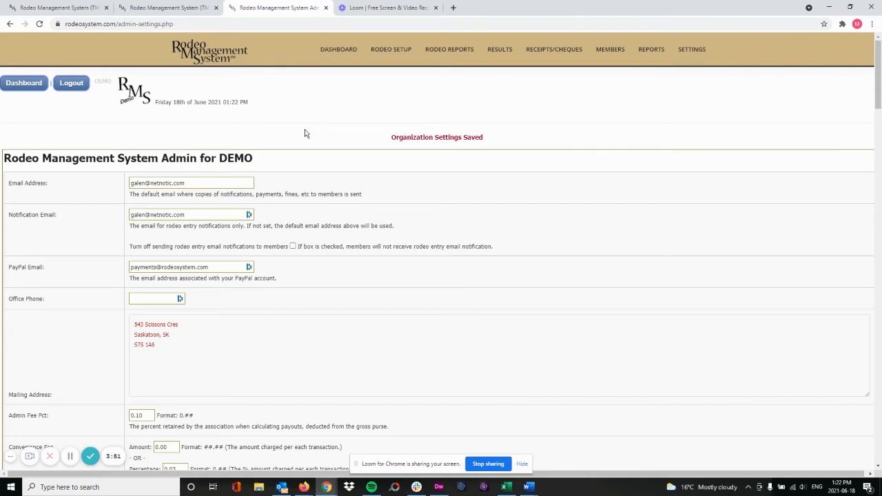
In the multi-contractor stock selection, review the stock list and select all stock for Bulls n Broncs for the draw
mouse_move(391, 49)
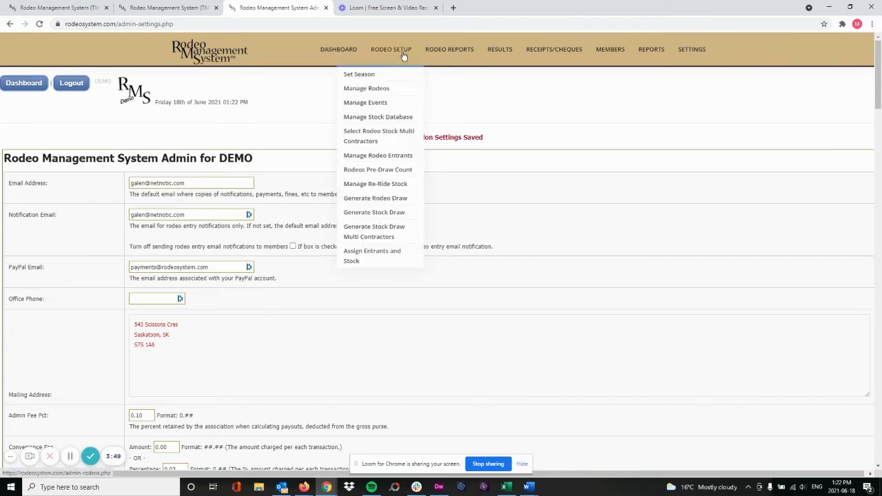
click(374, 138)
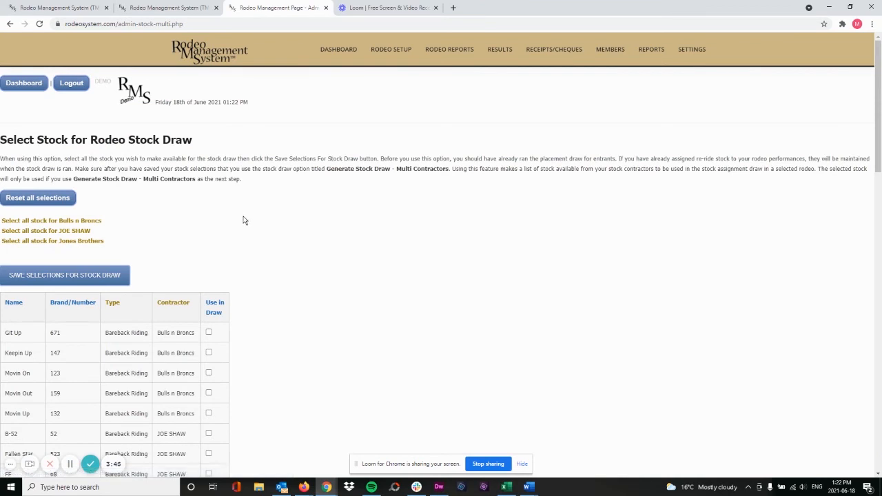
scroll(242, 221, down, 2)
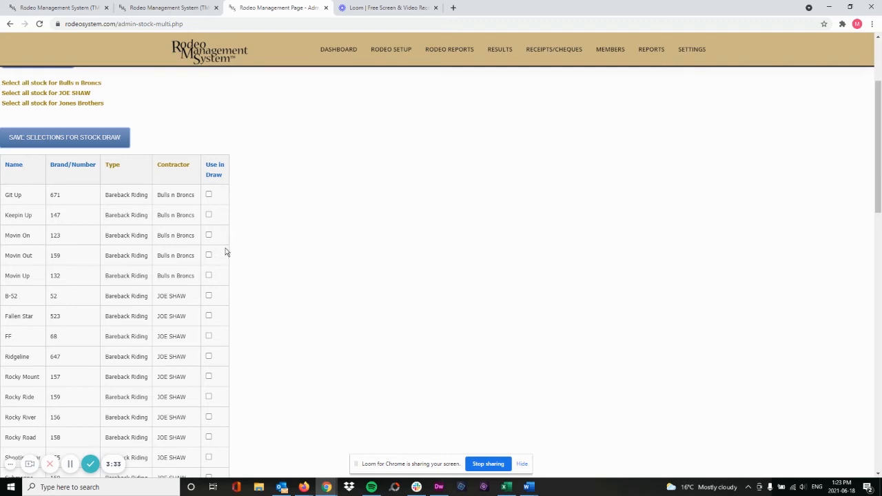
scroll(225, 262, down, 4)
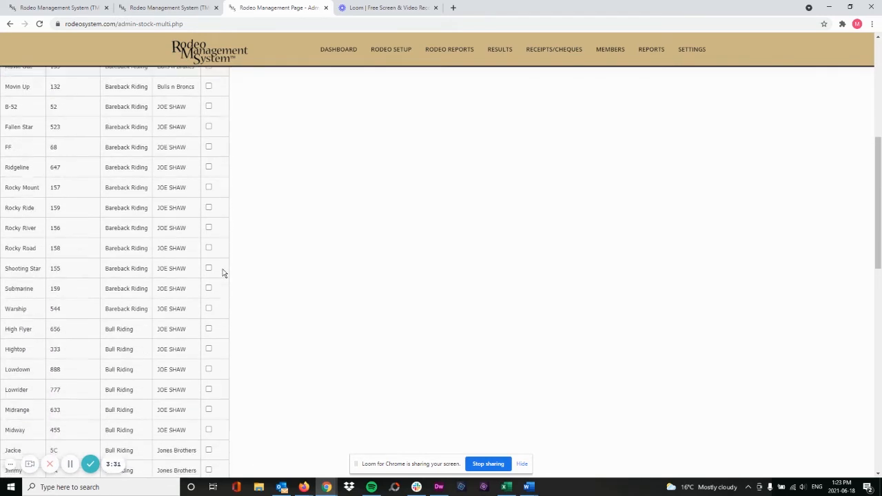
scroll(224, 273, down, 5)
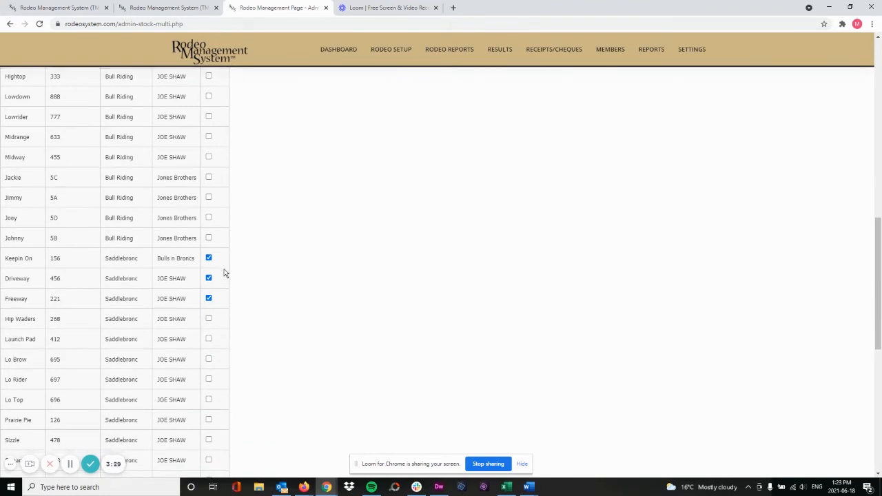
scroll(223, 273, up, 3)
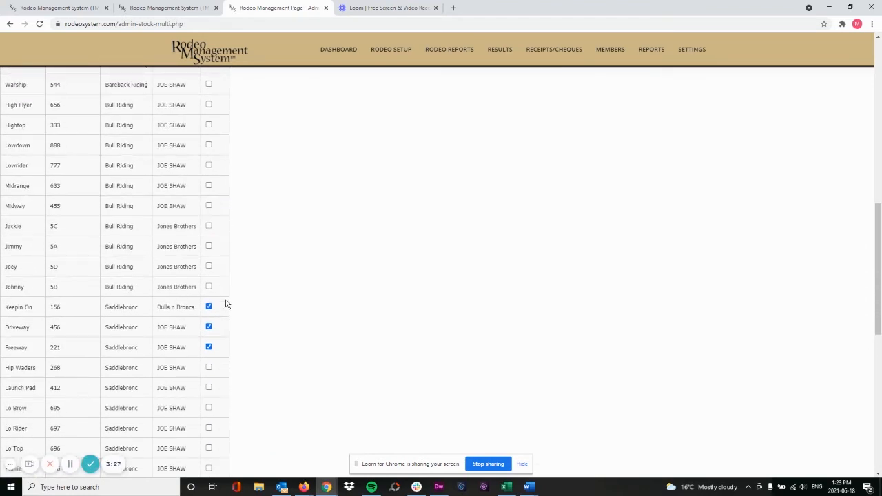
scroll(237, 314, up, 7)
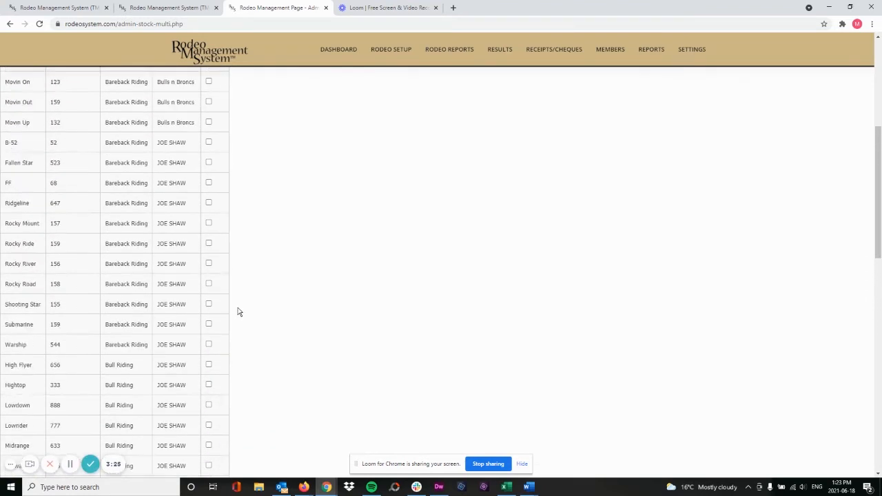
scroll(238, 312, up, 2)
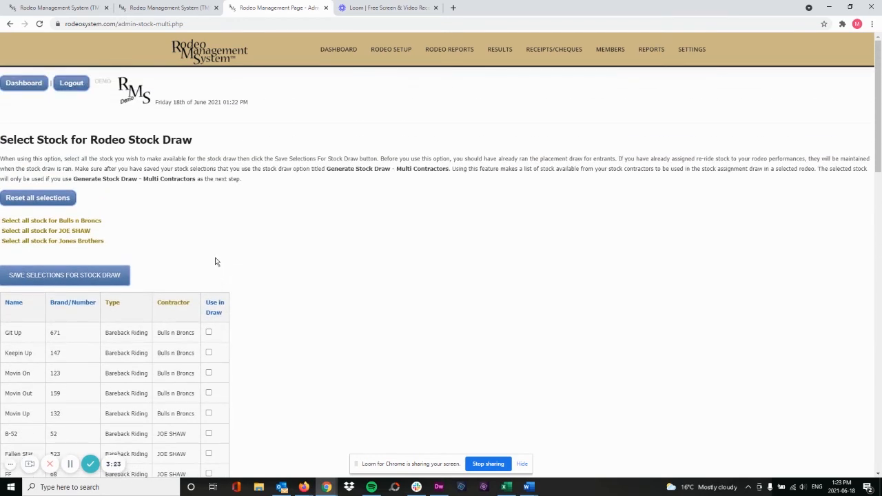
click(59, 222)
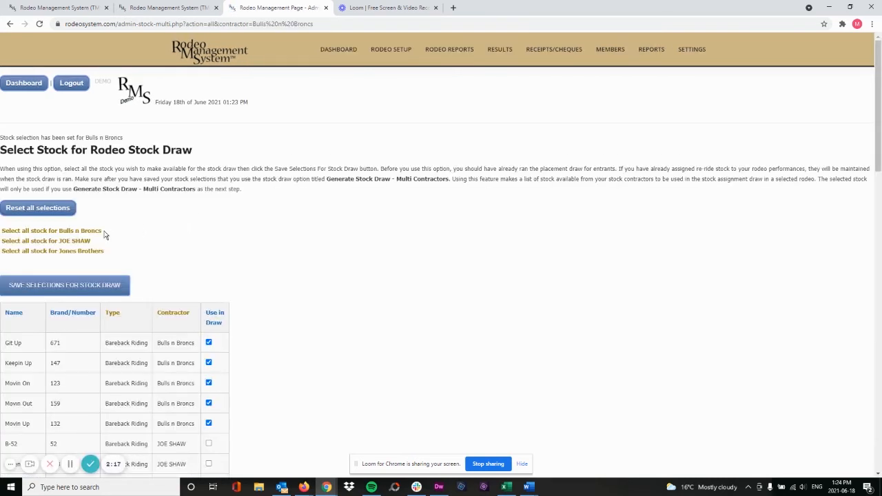
Mark the Saddlebronc animals Hip Waders, Launch Pad, Lo Brow and Lo Rider for use in the draw
scroll(242, 314, down, 3)
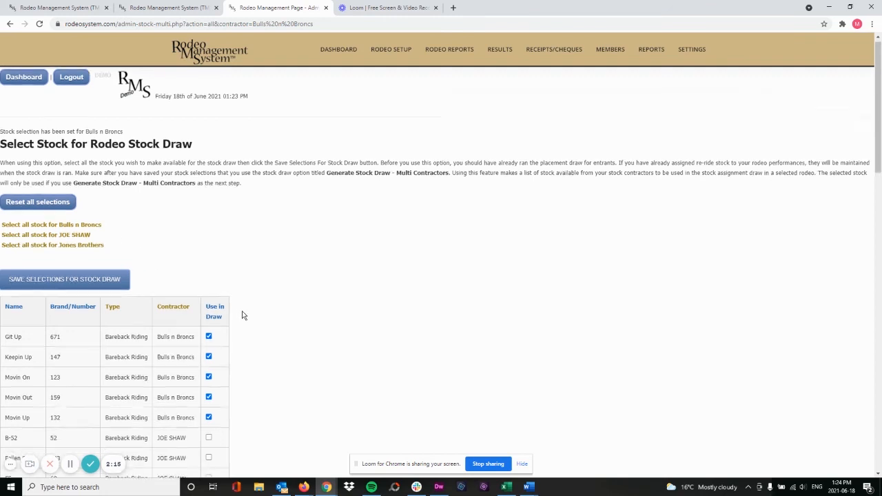
scroll(238, 290, down, 1)
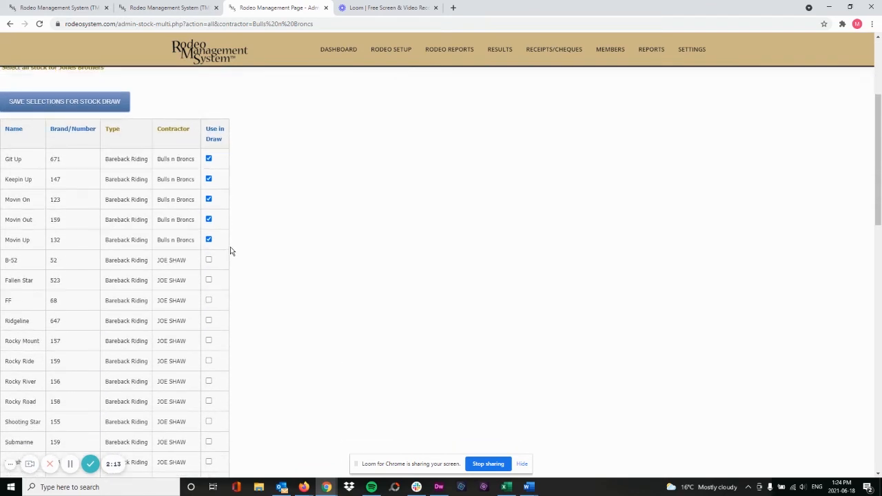
scroll(232, 250, down, 3)
scroll(233, 251, down, 4)
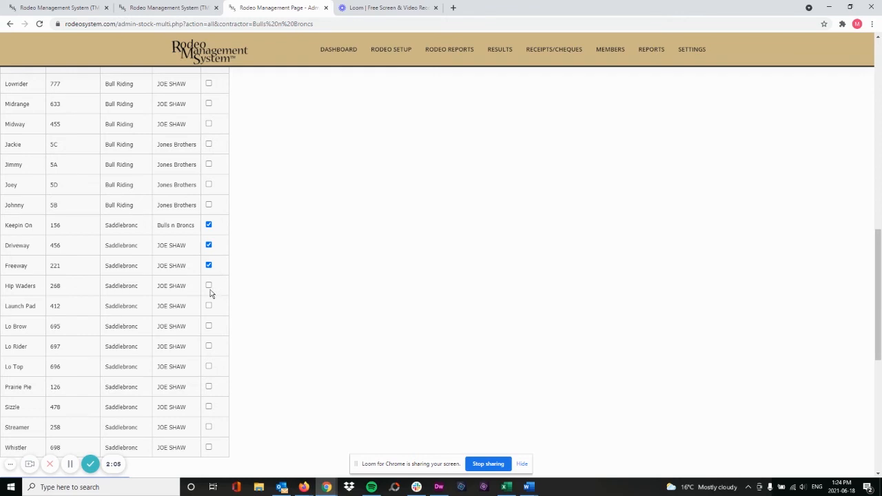
click(209, 286)
click(209, 306)
click(210, 327)
click(209, 346)
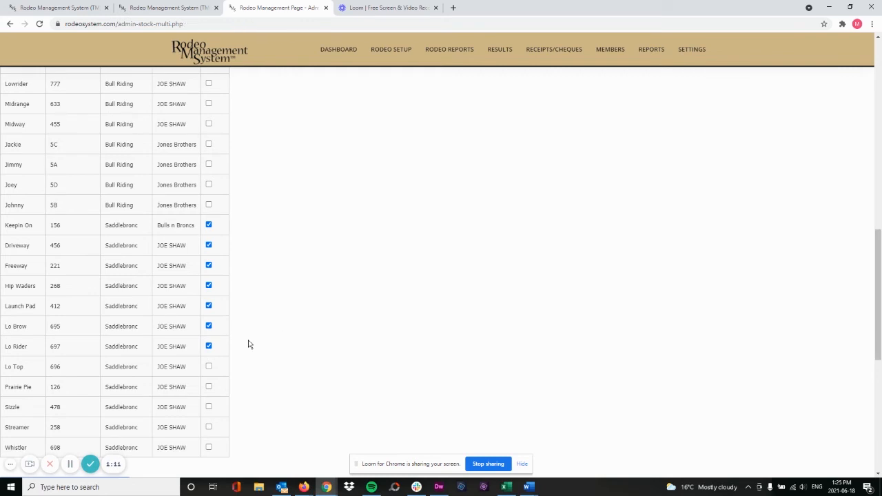
scroll(248, 342, down, 2)
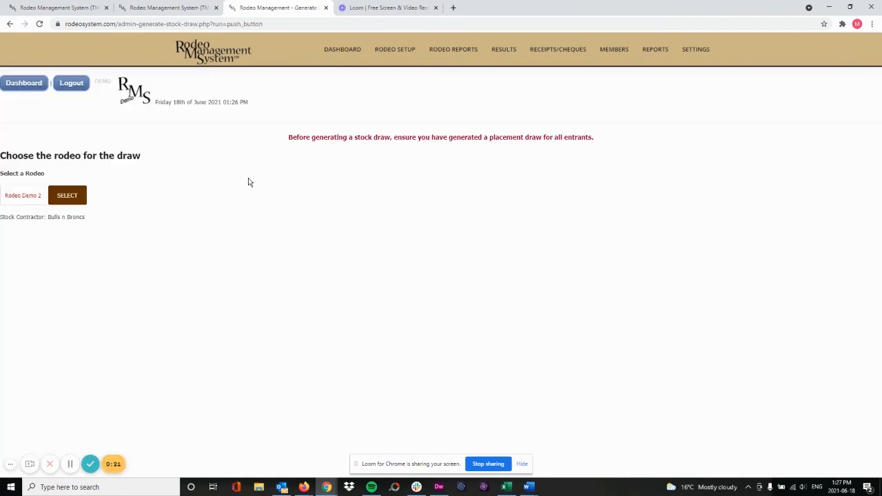
Run the multi-contractor stock assignment draw for Rodeo Demo 2
mouse_move(388, 53)
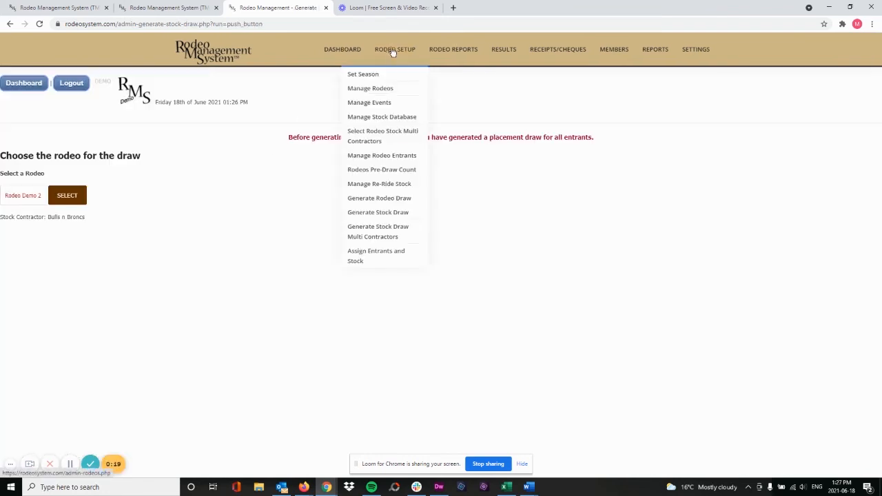
click(378, 232)
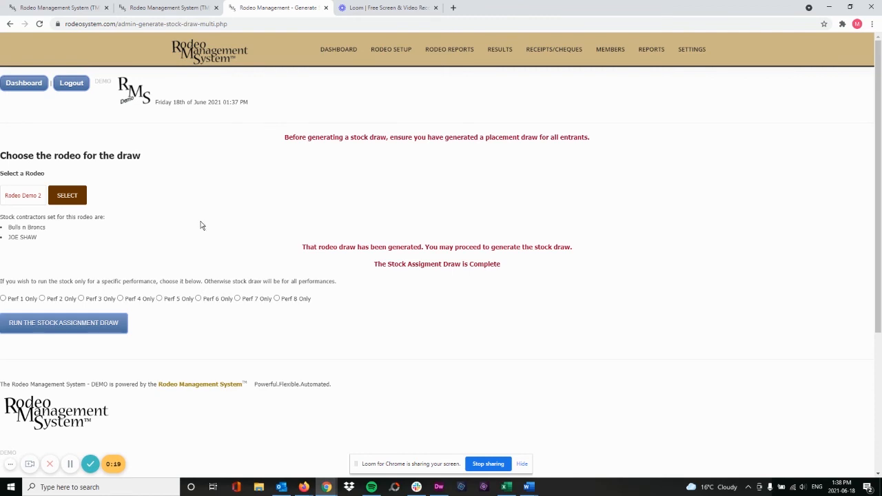
mouse_move(386, 55)
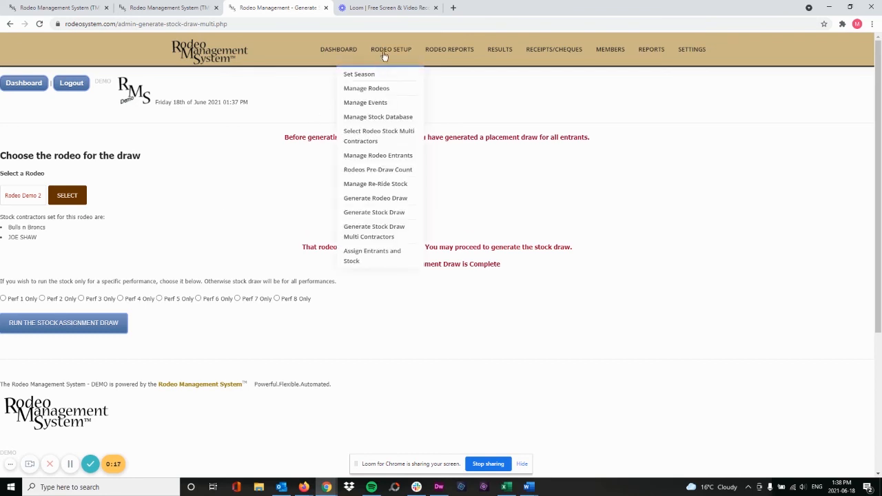
mouse_move(442, 54)
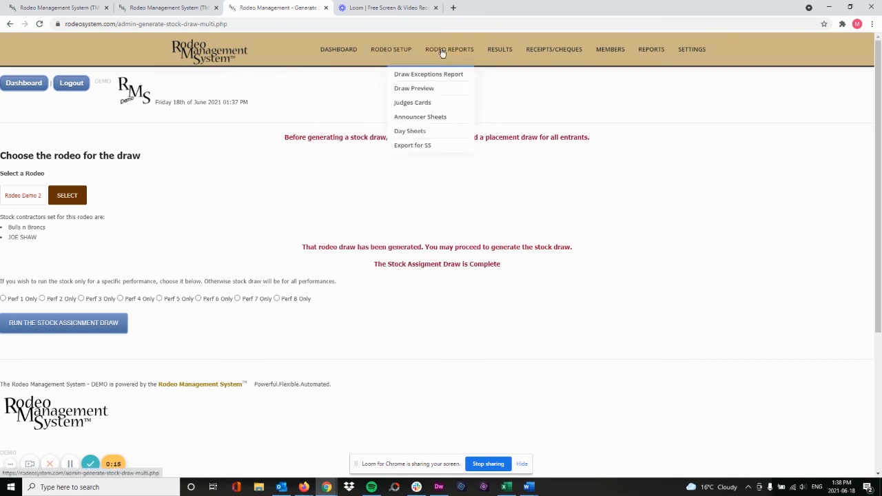
Preview the draw for Rodeo Demo 2 and examine the stock assigned in the Bareback Riding and Saddlebronc performances
click(434, 91)
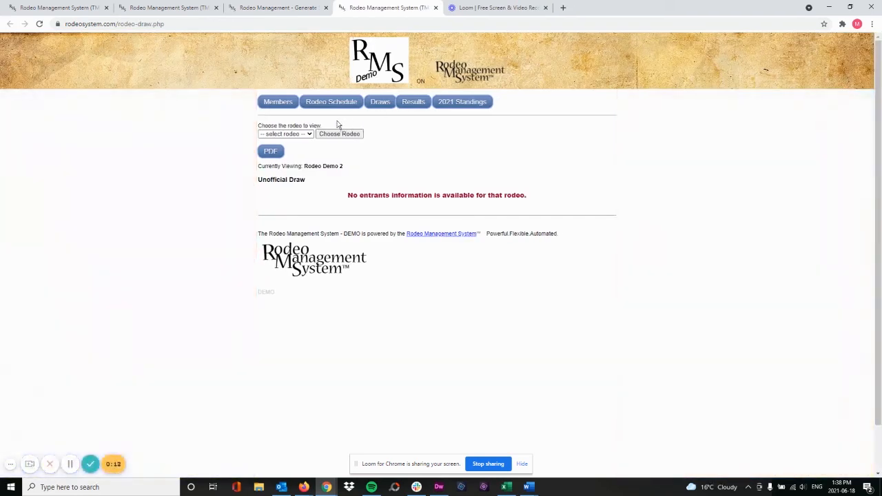
click(303, 134)
click(303, 158)
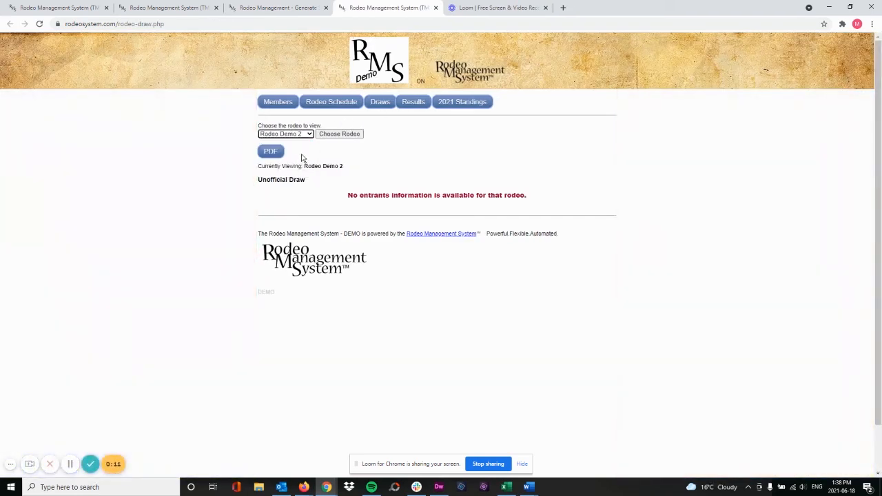
click(330, 136)
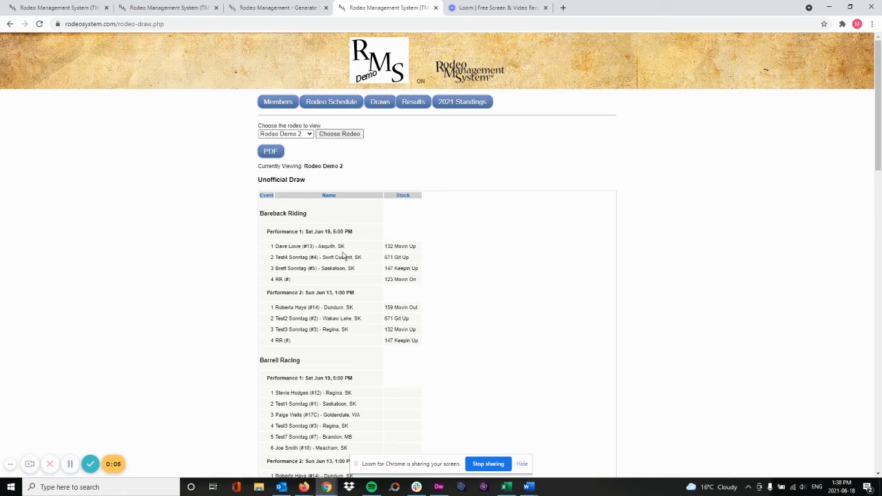
scroll(453, 250, down, 3)
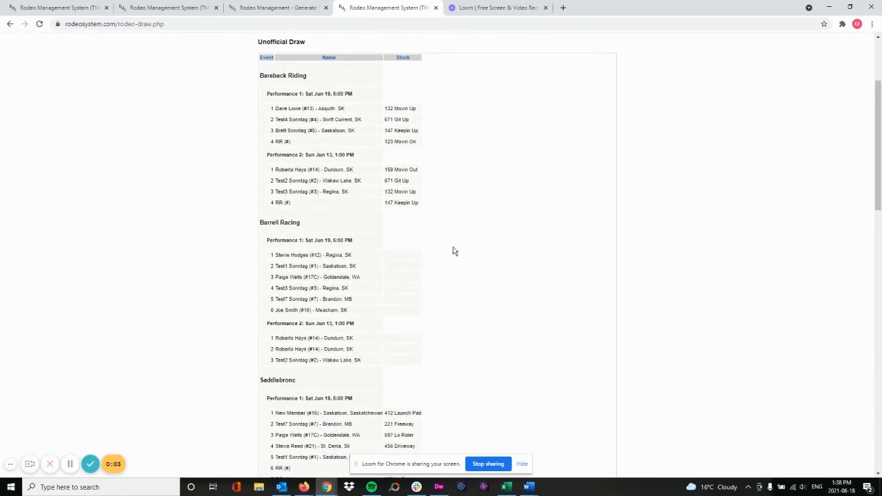
scroll(453, 250, down, 2)
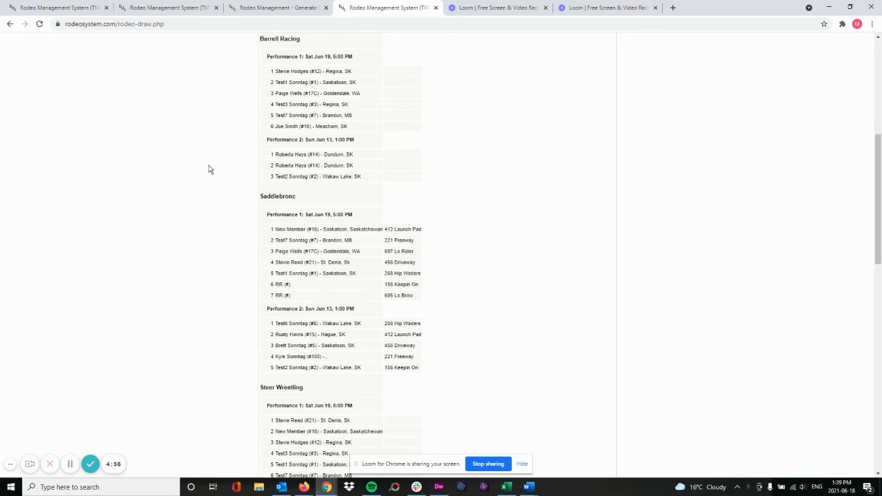
scroll(210, 170, up, 4)
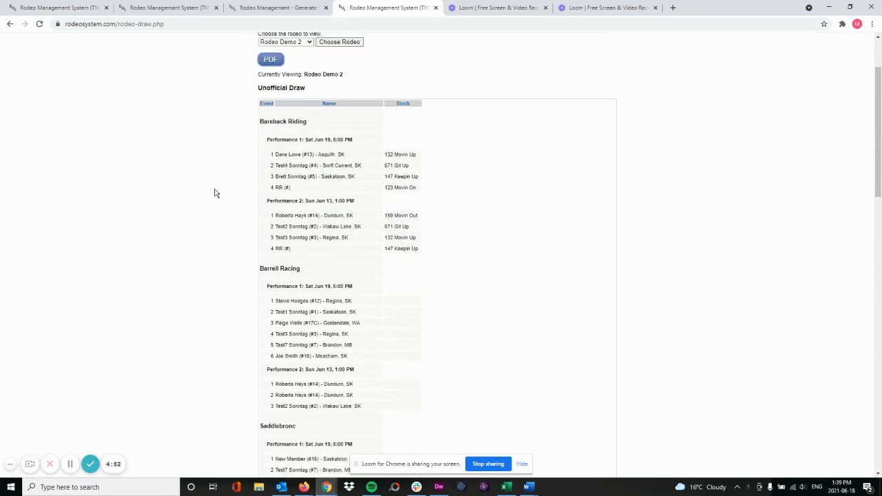
Back in the rodeo administration, open the entrant and stock assignment page and review the Bareback Riding assignments for Rodeo Demo 2
click(251, 10)
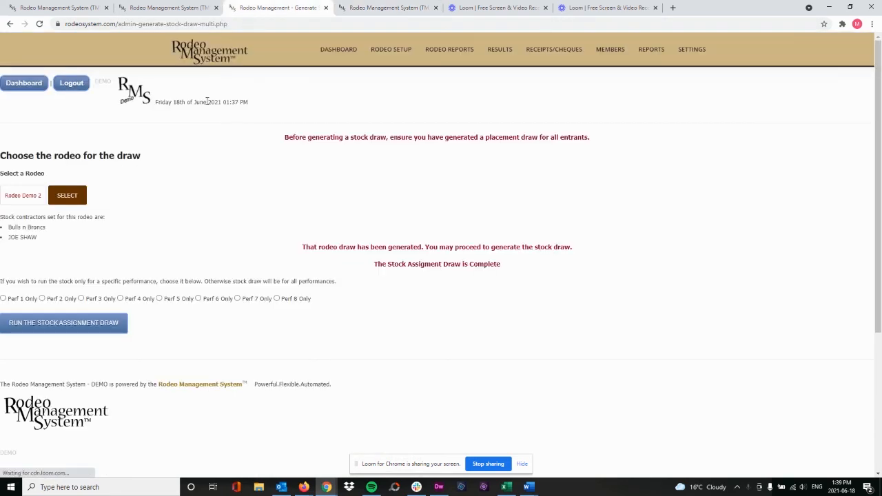
mouse_move(393, 49)
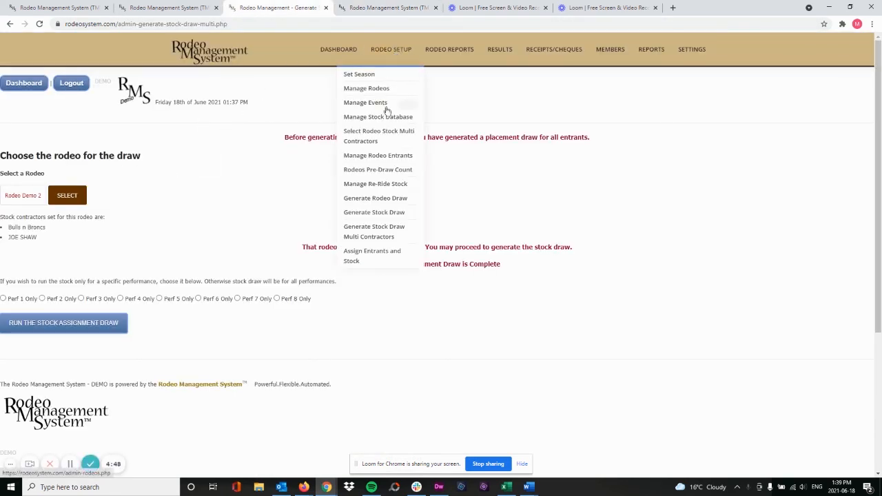
click(359, 262)
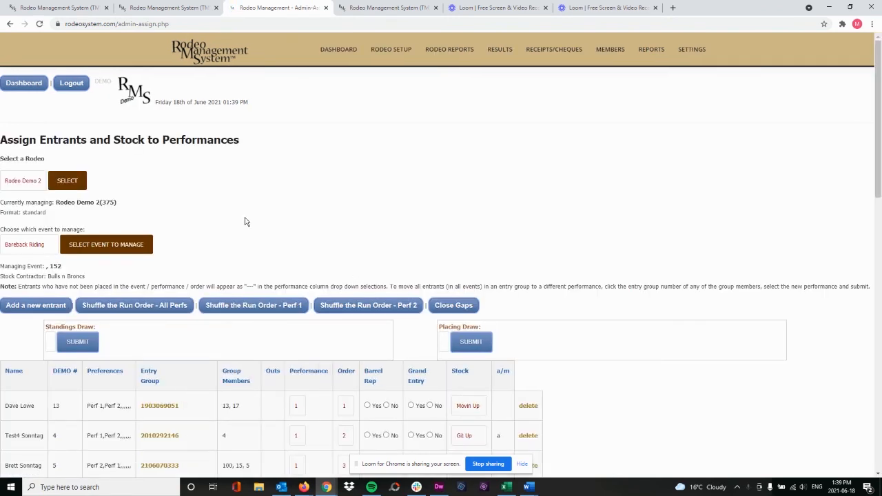
scroll(292, 195, down, 2)
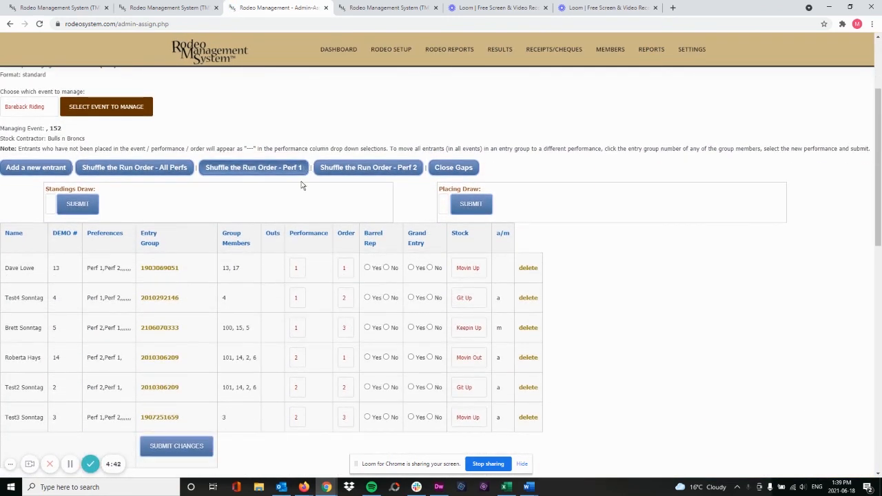
scroll(135, 204, up, 1)
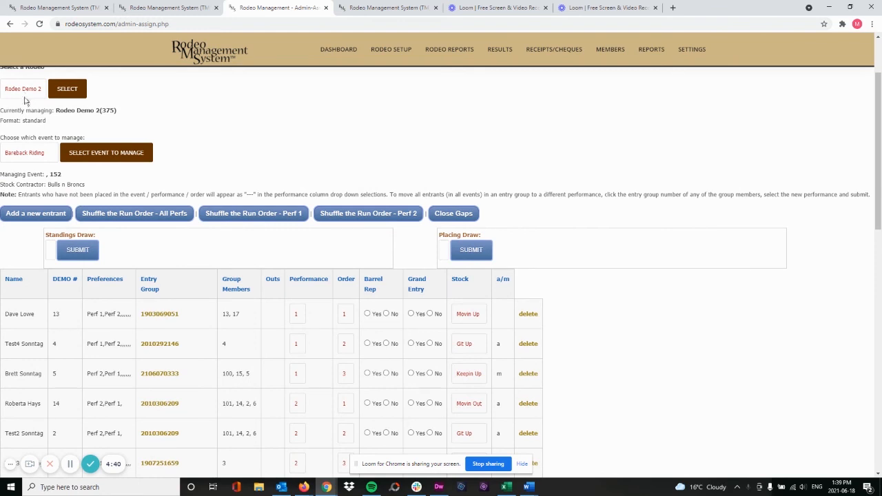
scroll(262, 156, down, 1)
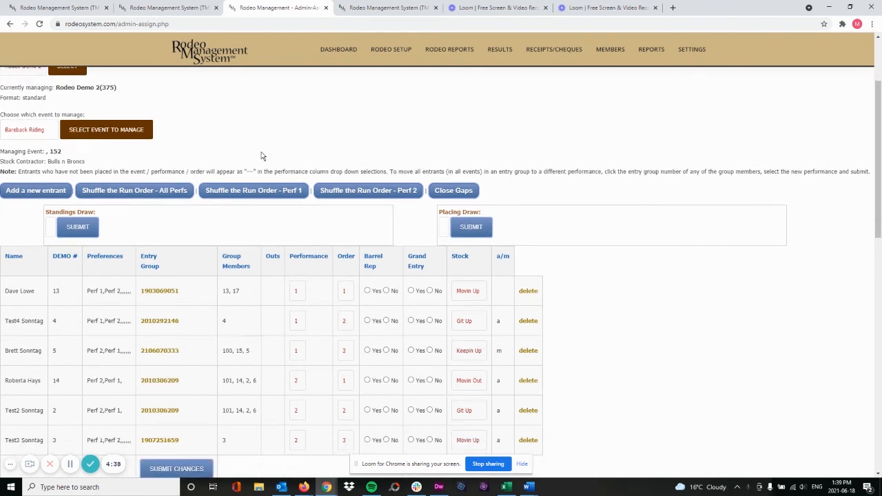
scroll(262, 156, down, 1)
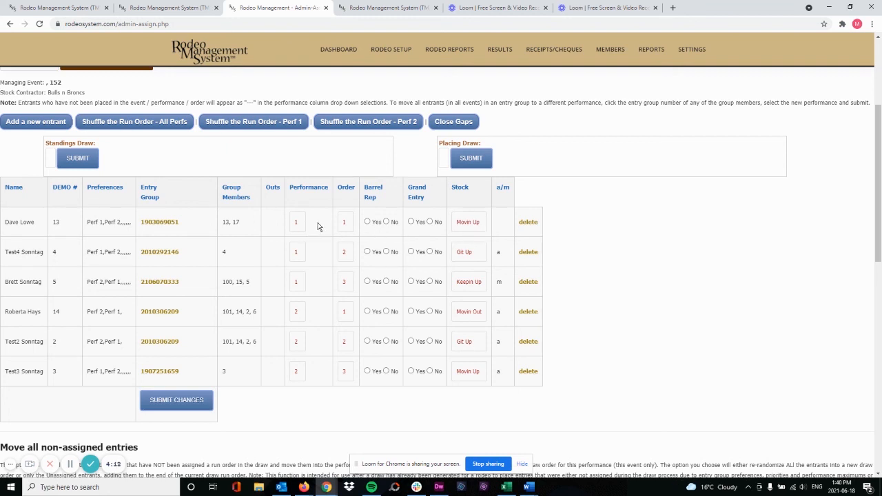
Assign Movin Out as the stock for the first Bareback Riding entrant in performance 1, submit the changes, and check the updated table
click(469, 223)
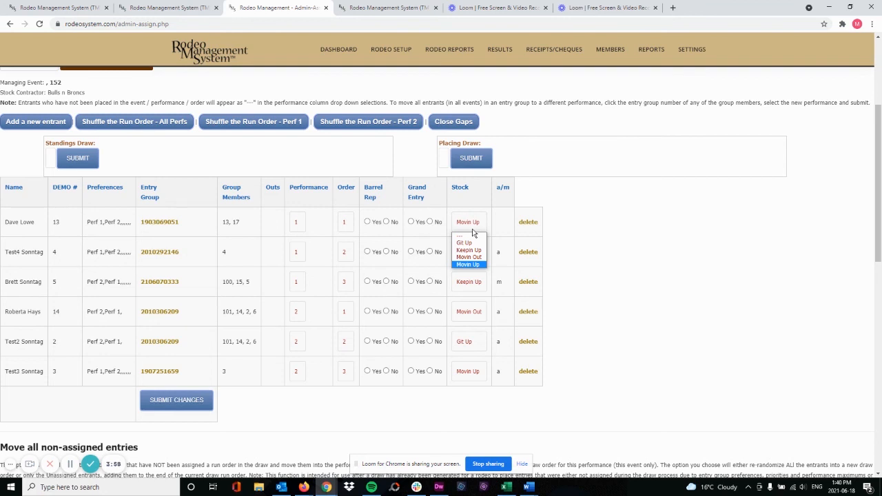
click(469, 250)
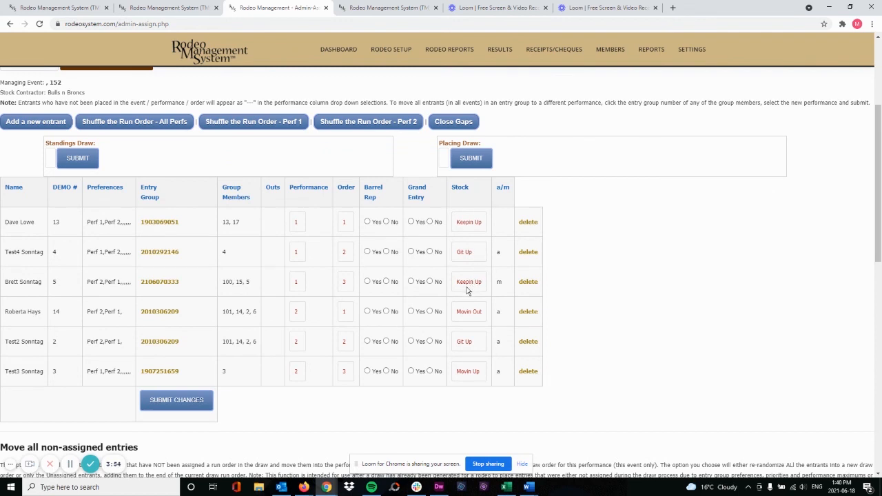
click(468, 247)
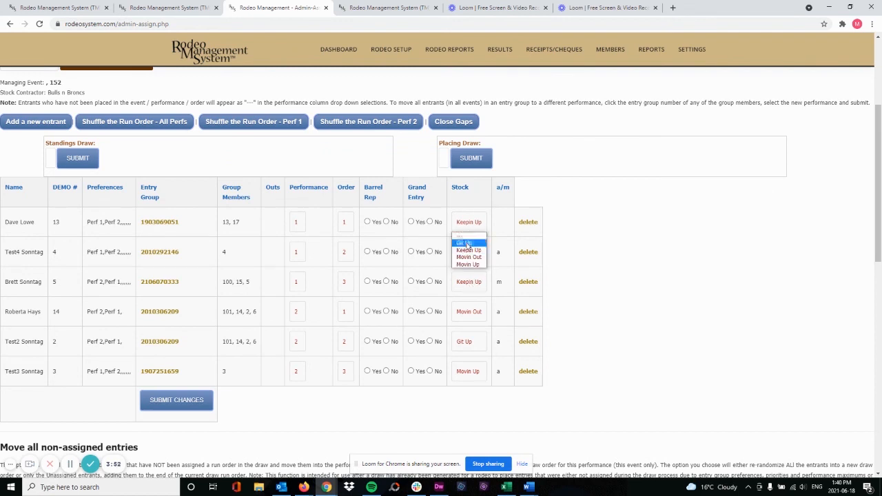
click(468, 257)
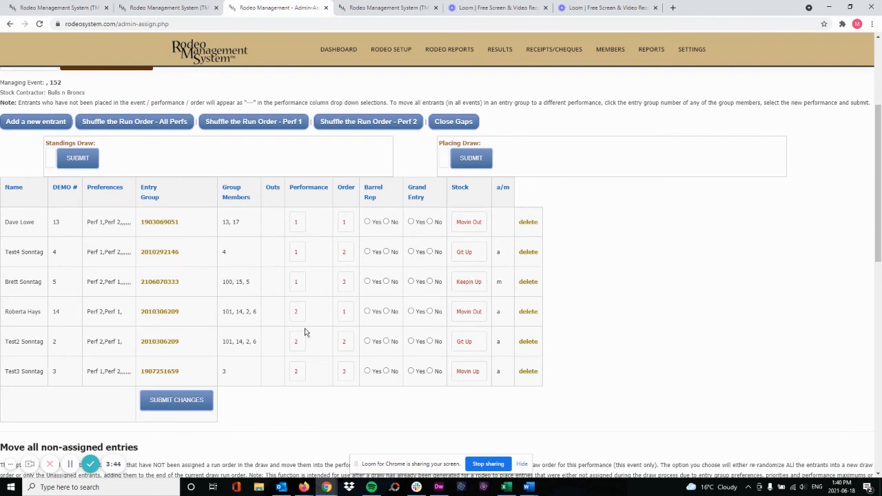
click(176, 402)
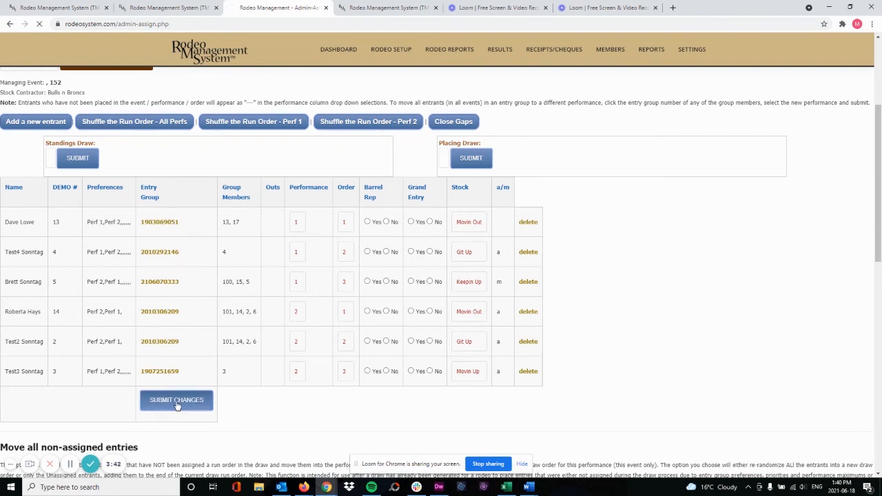
scroll(299, 339, down, 2)
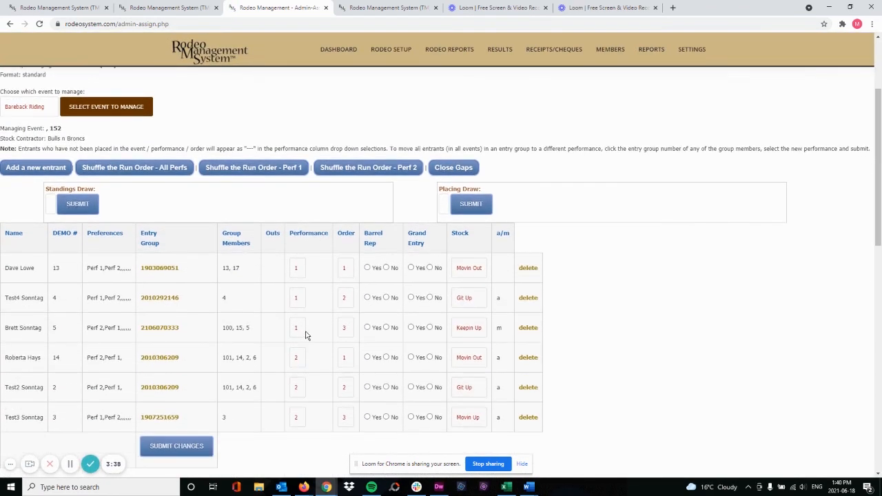
scroll(305, 335, down, 2)
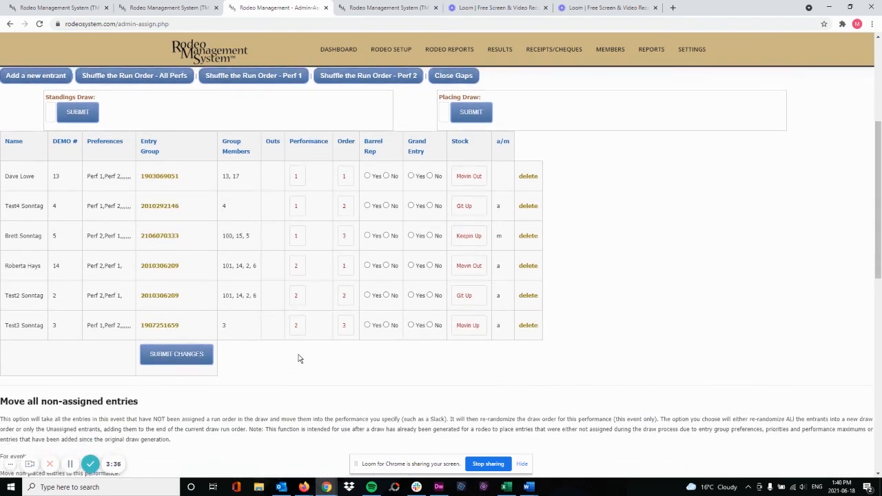